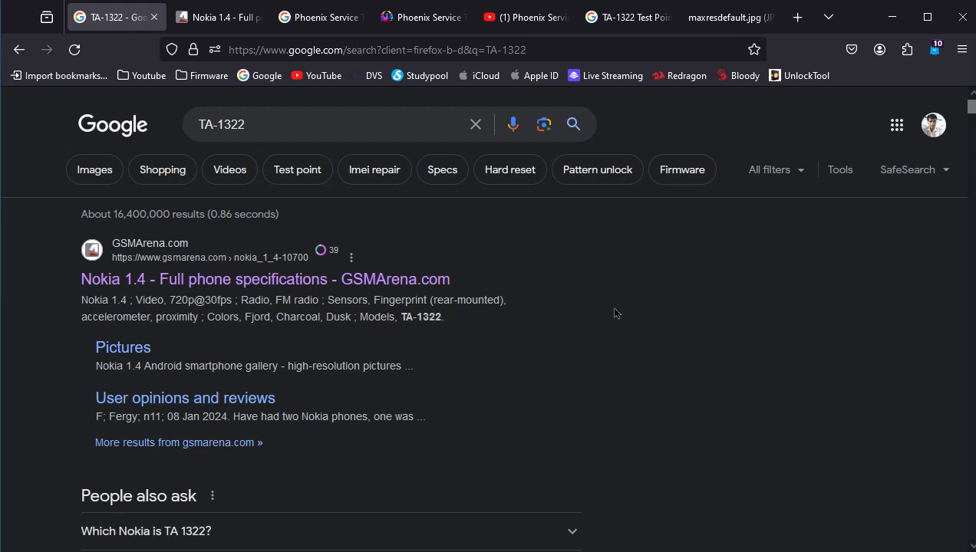
Step: Review the Nokia 1.4 specifications on GSMArena for model TA-1322, including its chipset, and put the browser away
click(279, 127)
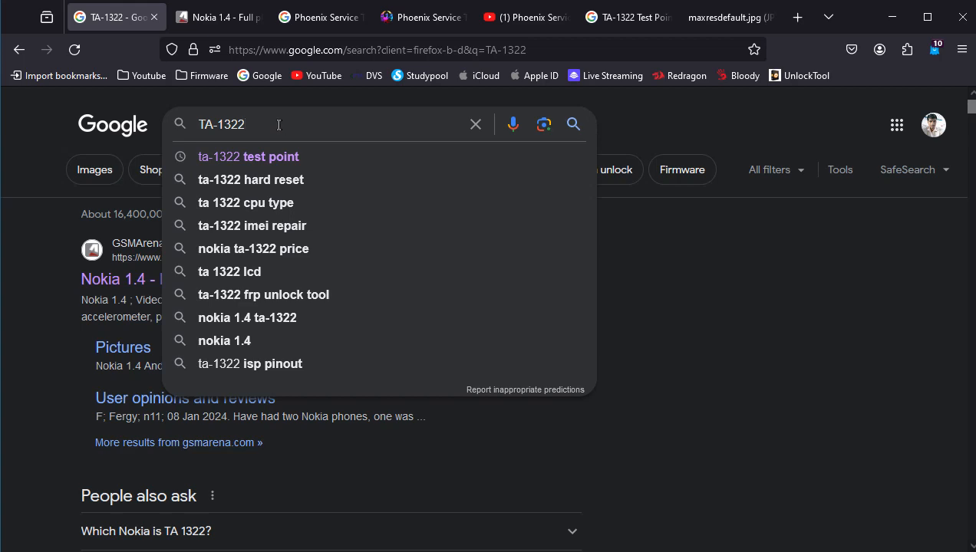
click(215, 28)
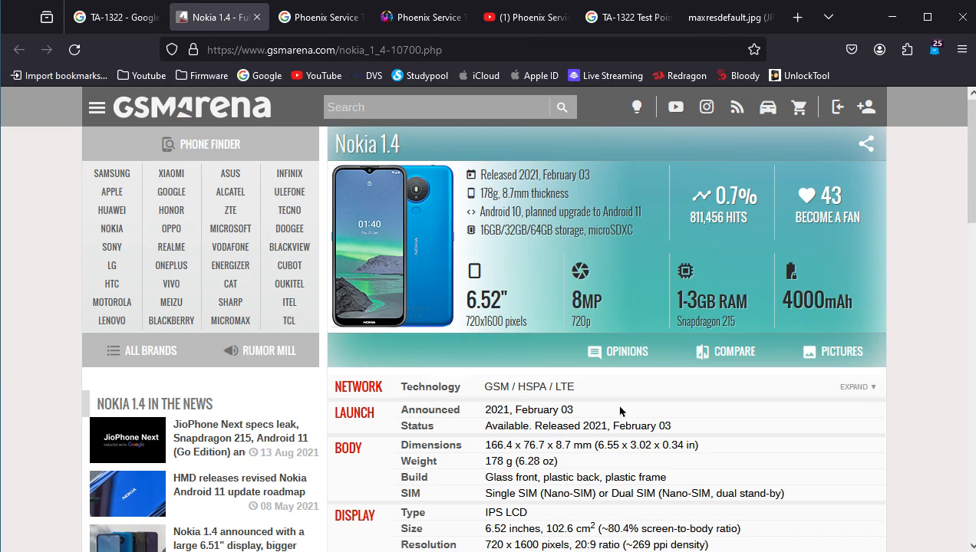
scroll(617, 409, down, 3)
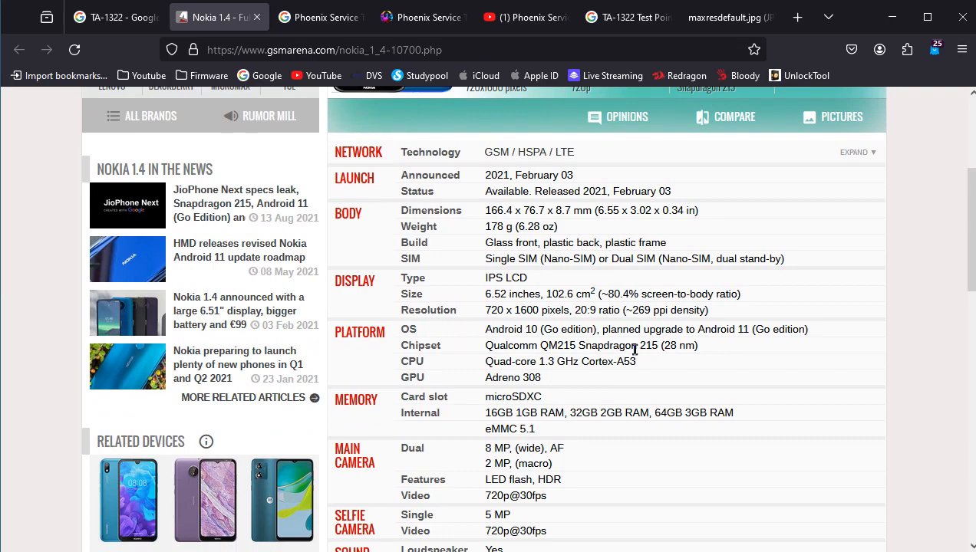
scroll(634, 349, up, 3)
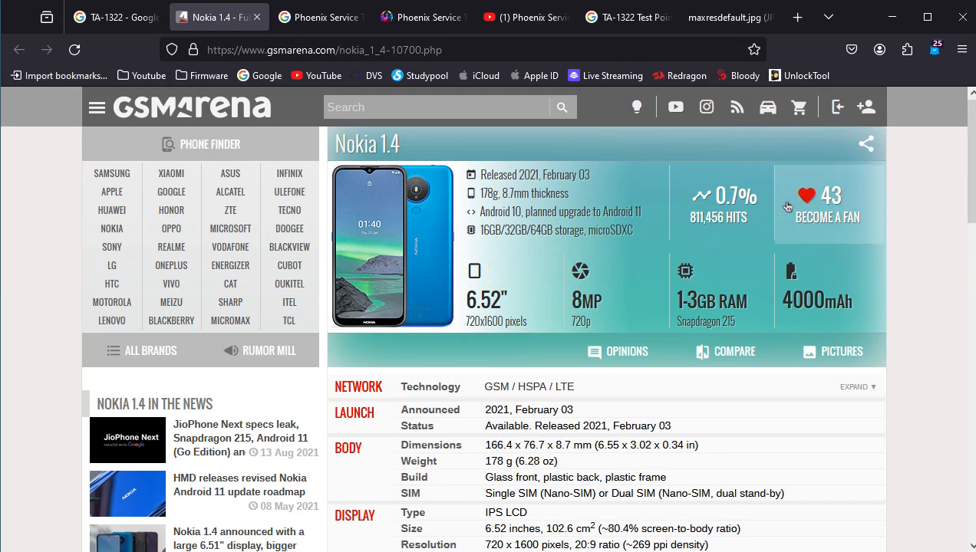
click(892, 17)
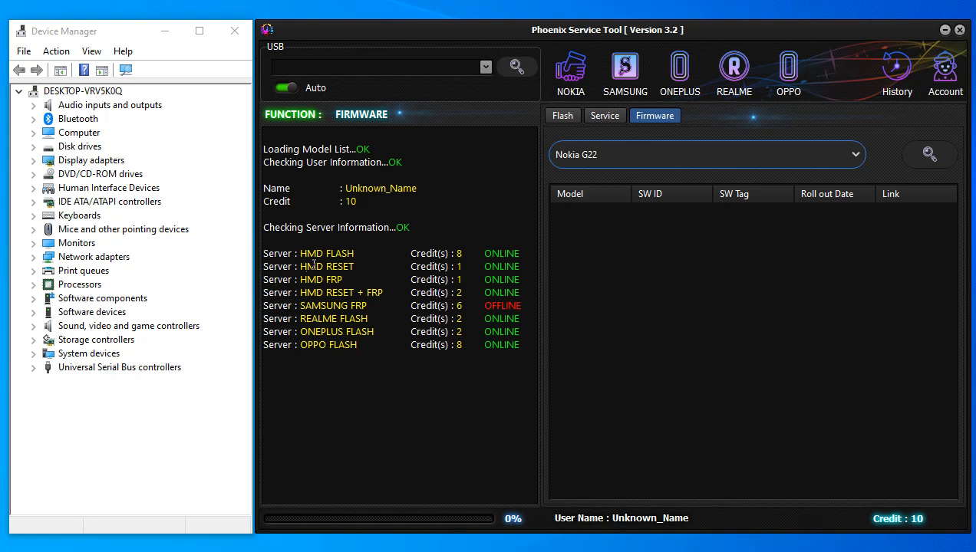
Step: Check the credit cost and online status of the HMD, Samsung, Realme, OnePlus and OPPO servers in the log
click(458, 253)
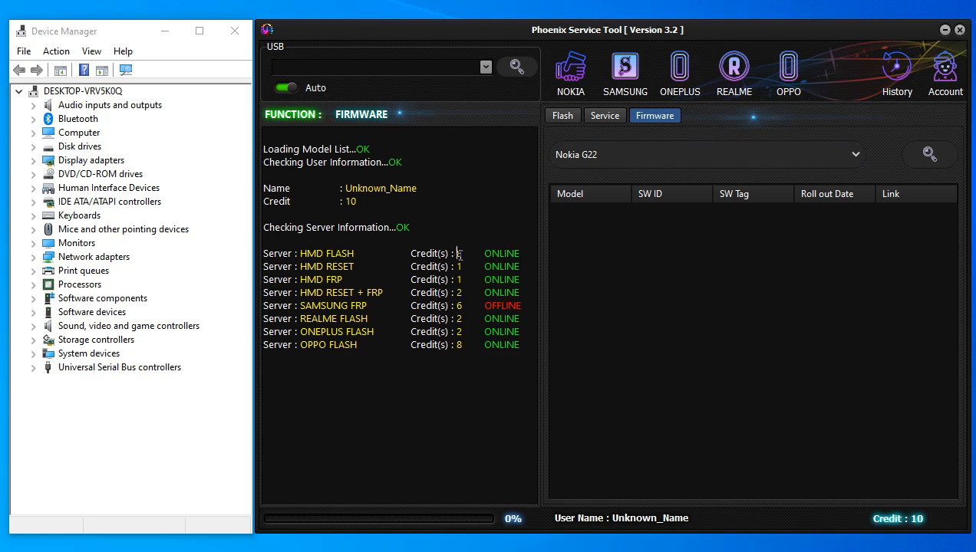
double_click(458, 254)
double_click(458, 293)
drag(298, 306, 354, 306)
double_click(458, 306)
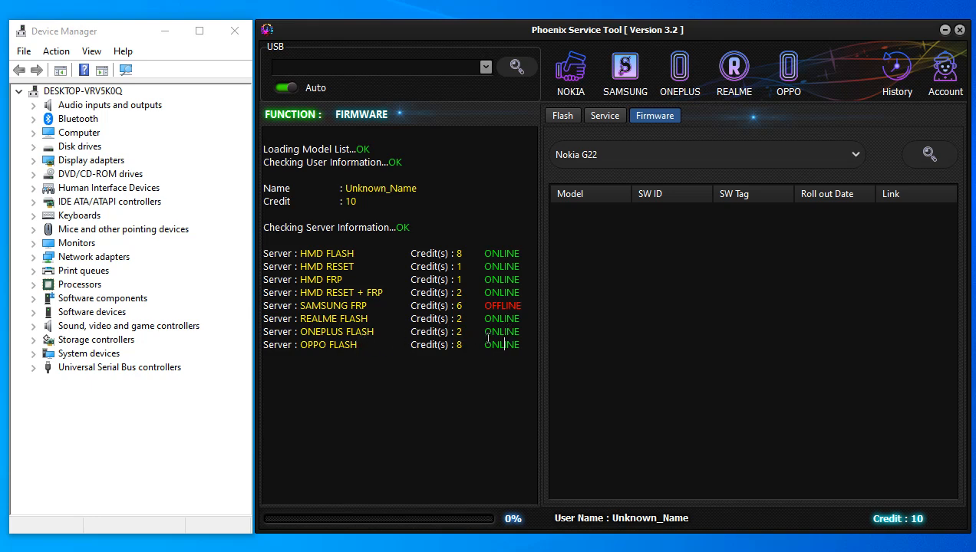
drag(299, 346, 359, 345)
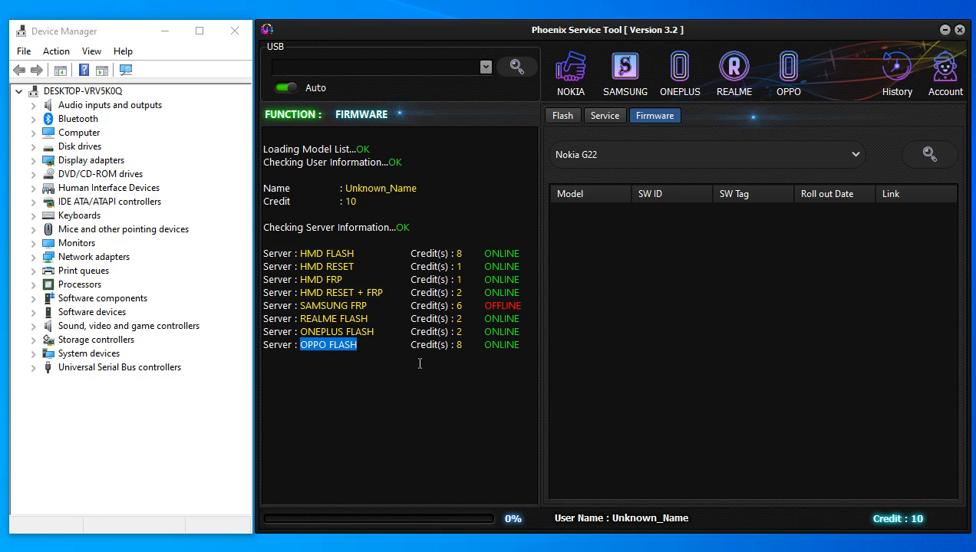
drag(459, 345, 500, 345)
click(481, 384)
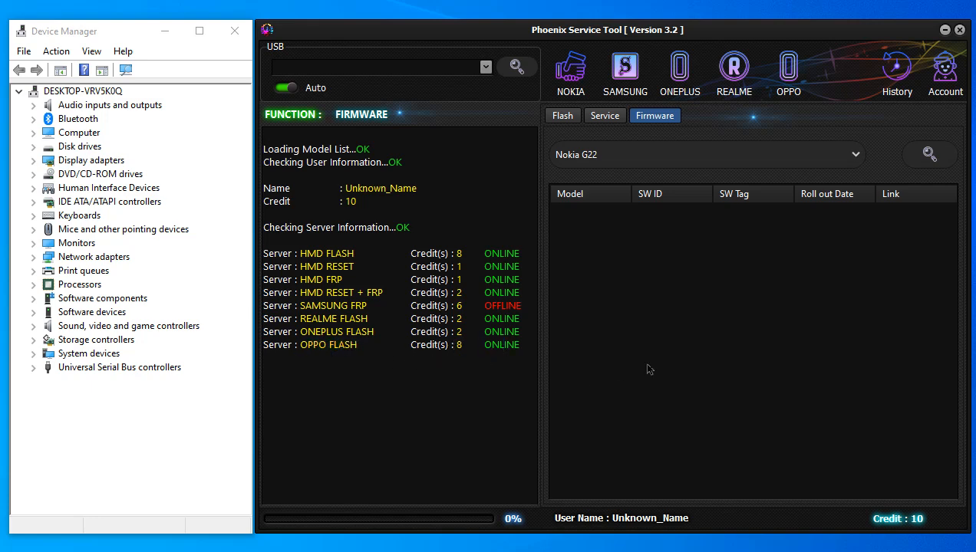
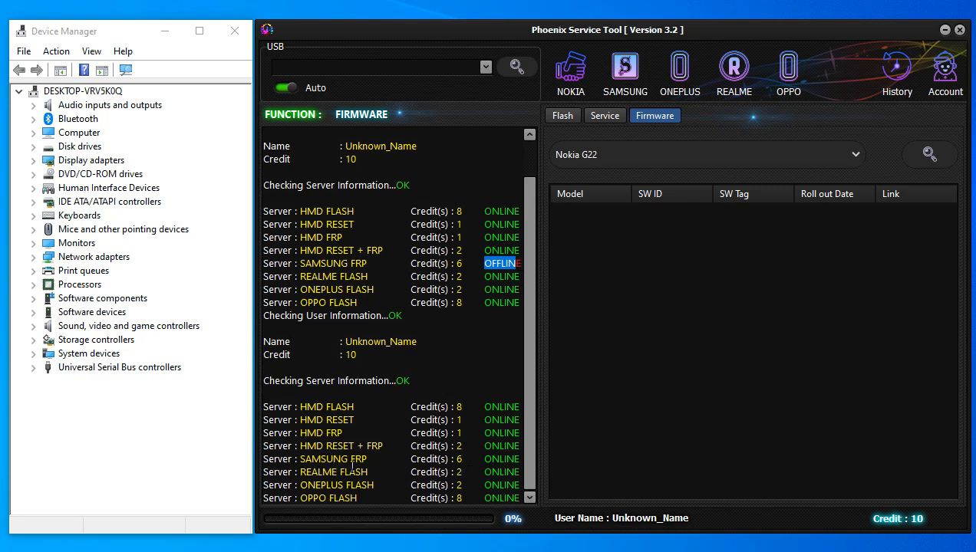
drag(481, 461, 522, 460)
click(550, 463)
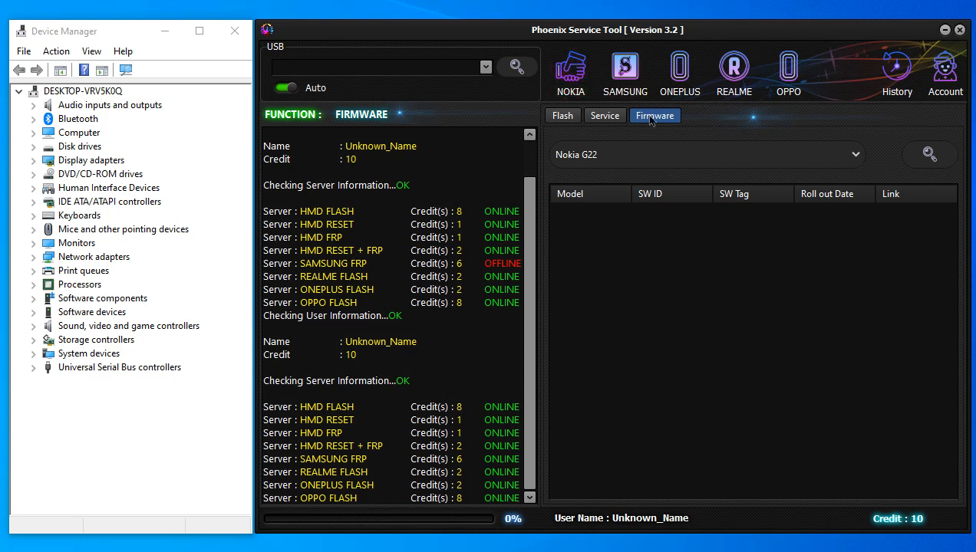
Step: Look over the flashing options and read the connected phone's device information with the Read Info service function
click(558, 117)
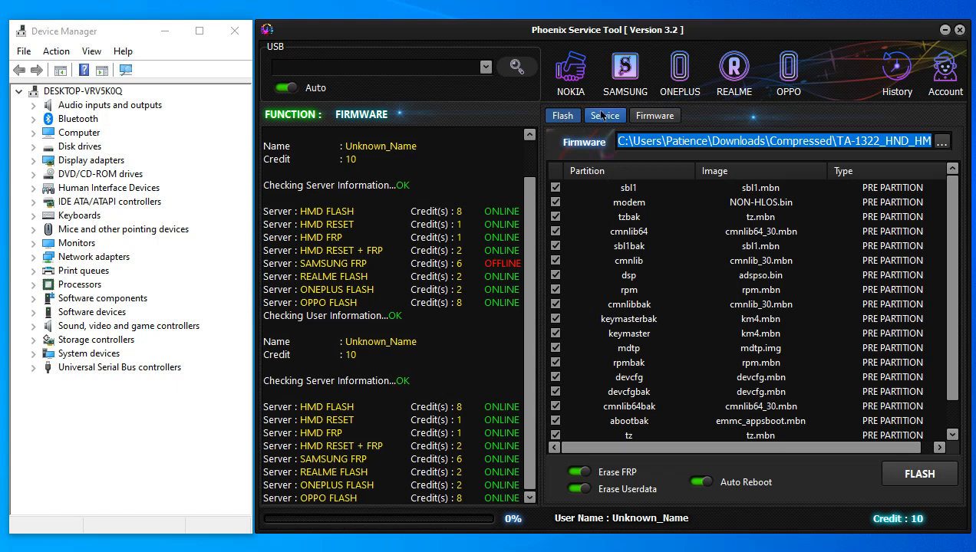
click(602, 115)
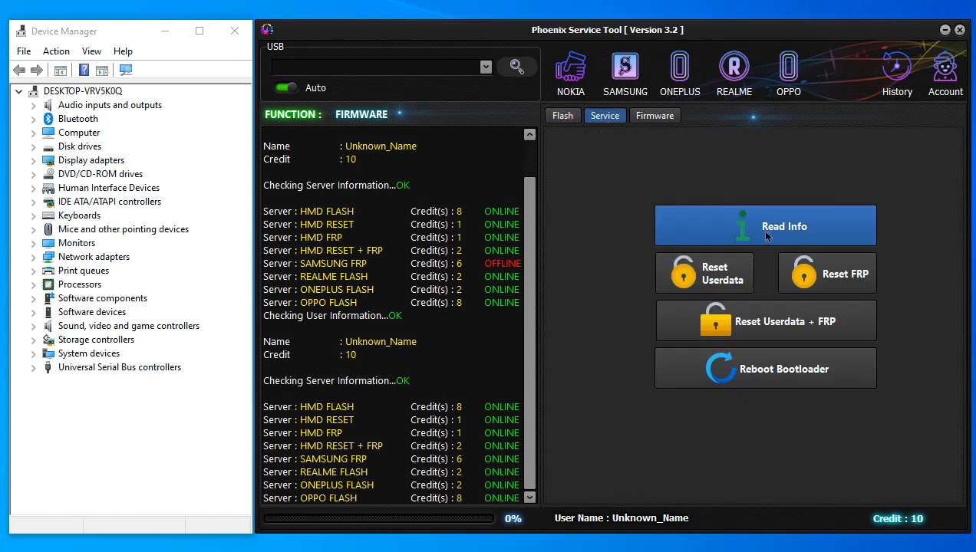
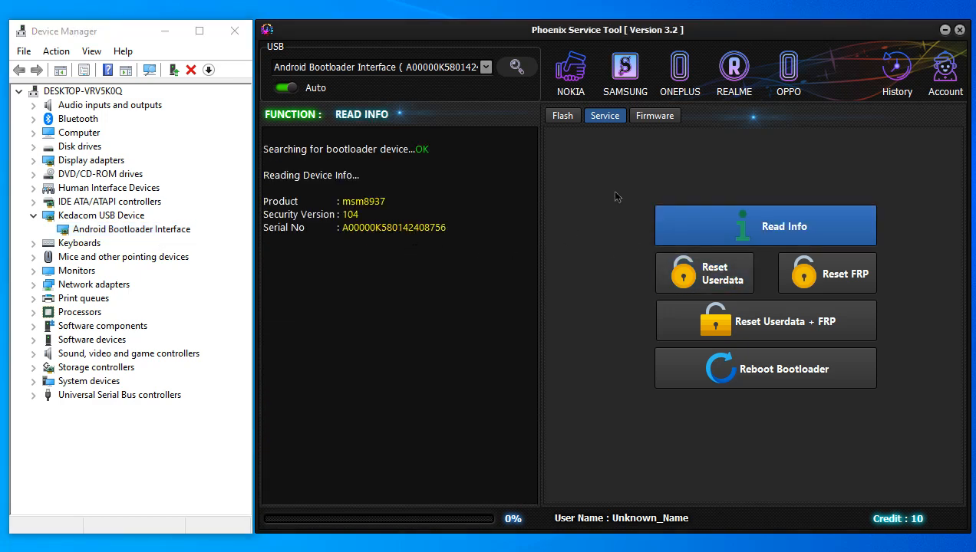
Step: Load the firmware list for the Nokia 1.4 and select version V2.21F_B01 rolled out on 2023-08-15
click(654, 117)
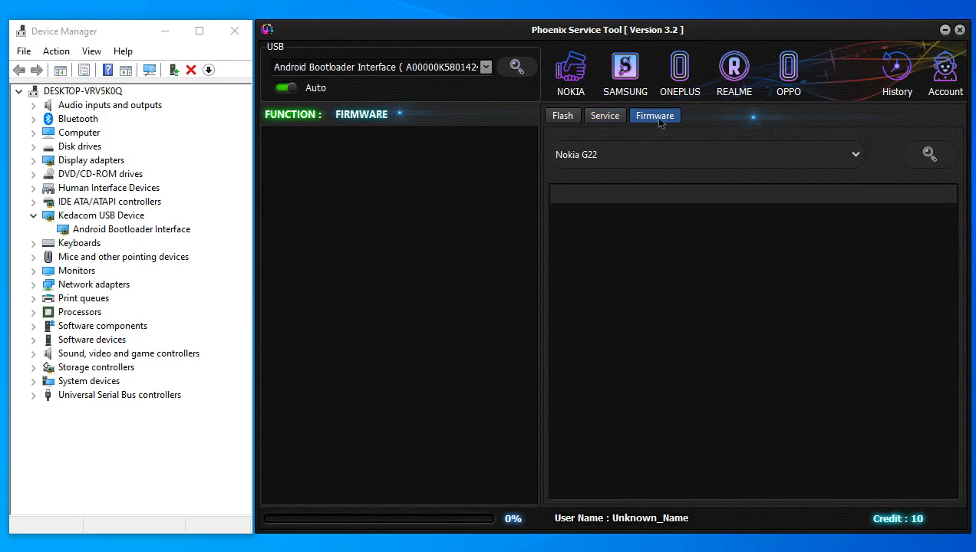
click(665, 166)
scroll(632, 313, down, 3)
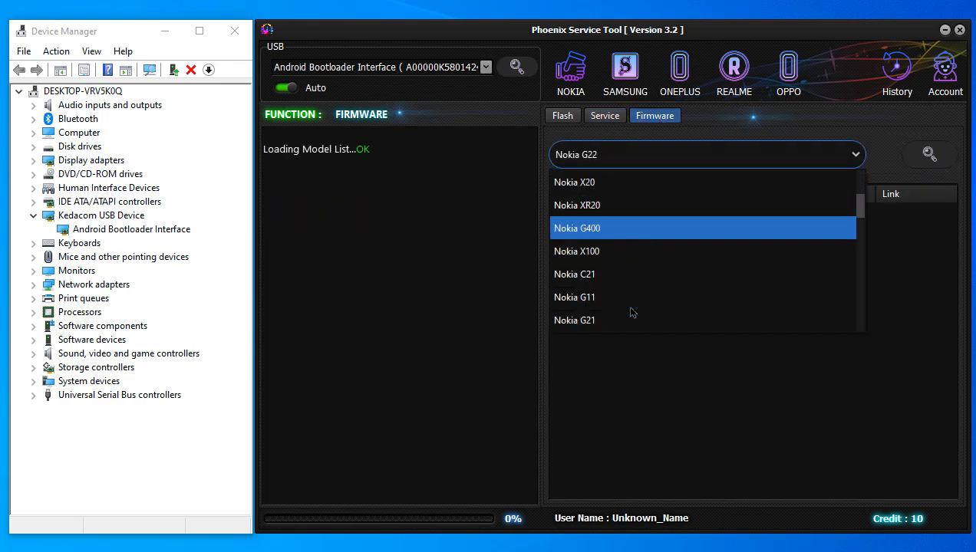
scroll(632, 312, down, 6)
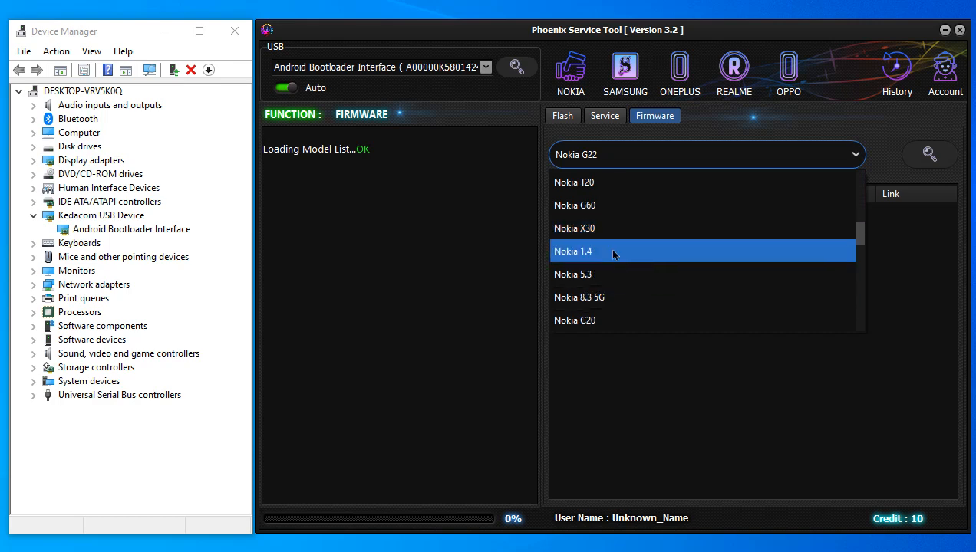
click(611, 250)
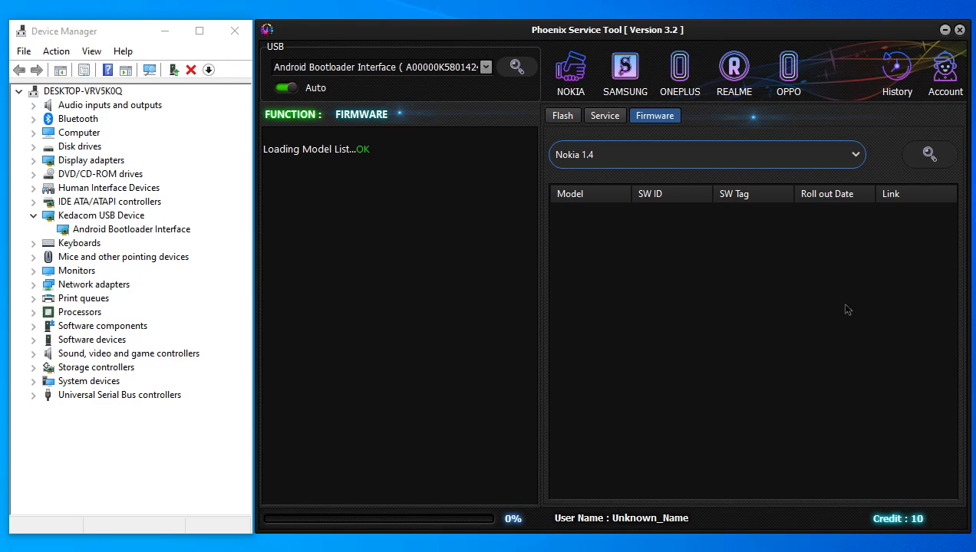
click(931, 154)
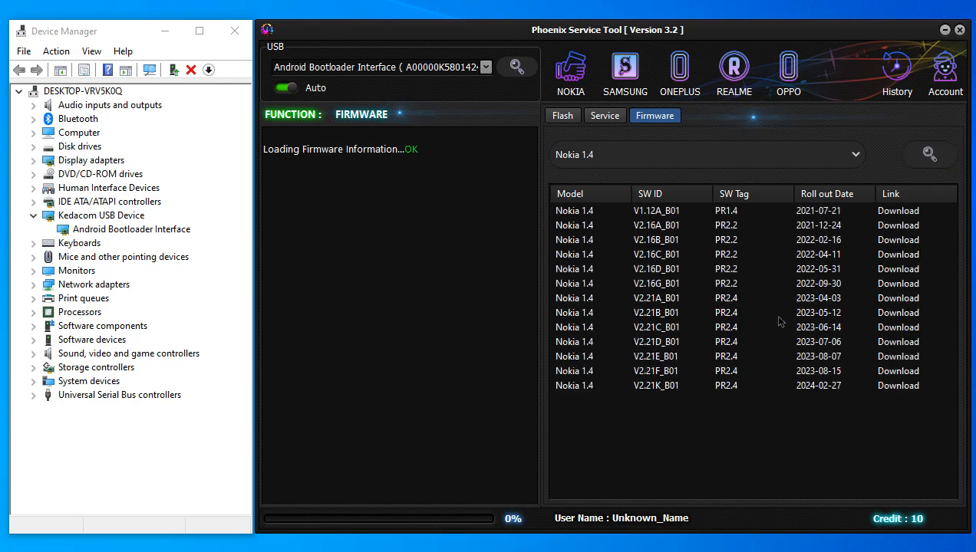
click(805, 386)
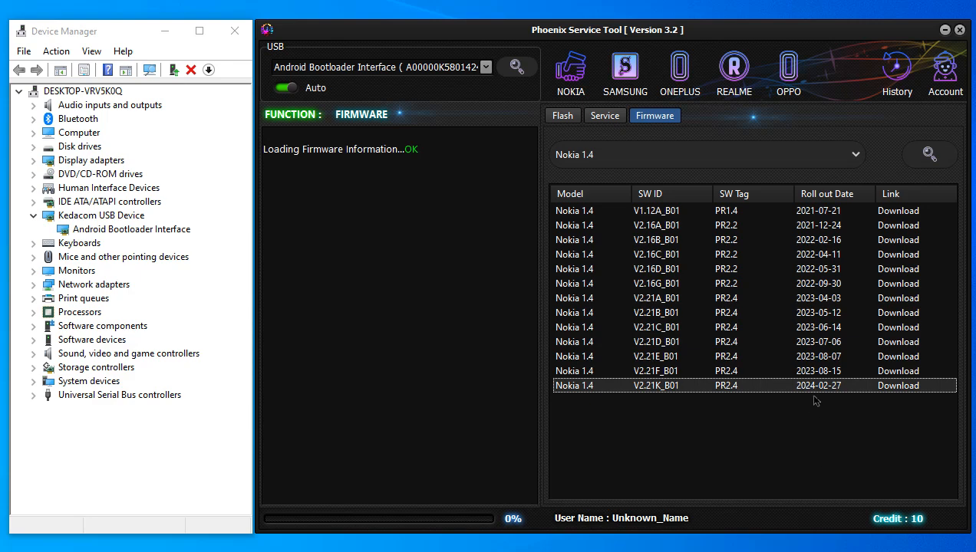
click(810, 372)
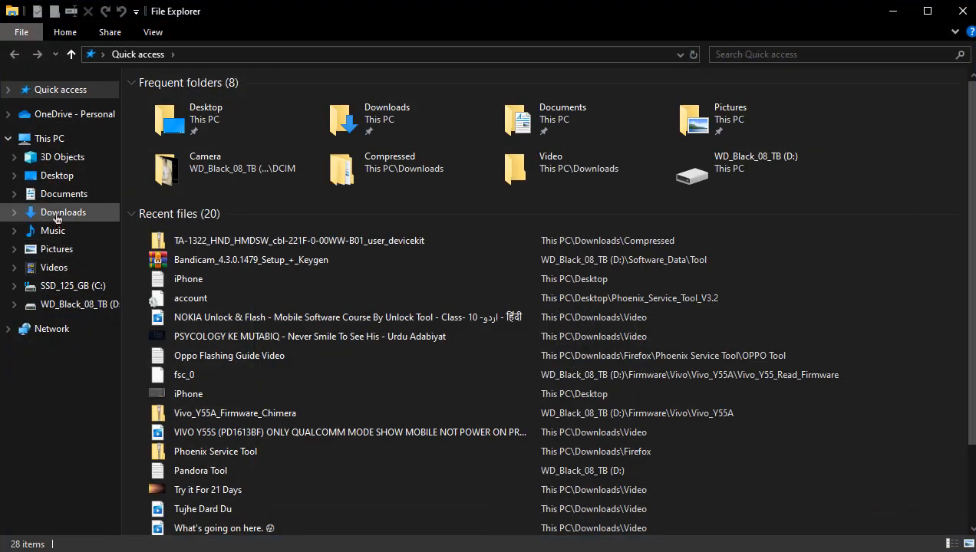
Step: Locate the downloaded TA-1322 firmware archive in the Downloads\Compressed folder in File Explorer, and close the window
click(55, 218)
double_click(176, 95)
click(182, 82)
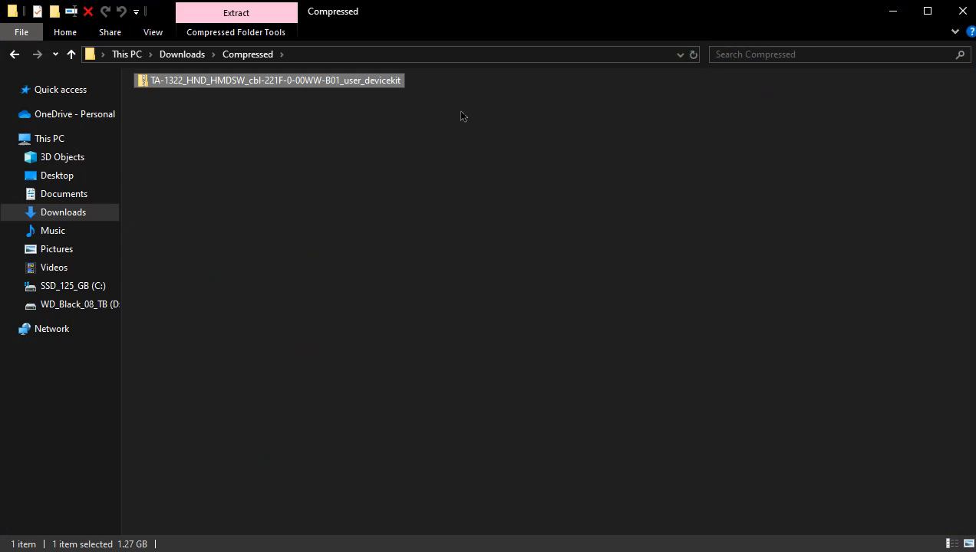
click(963, 11)
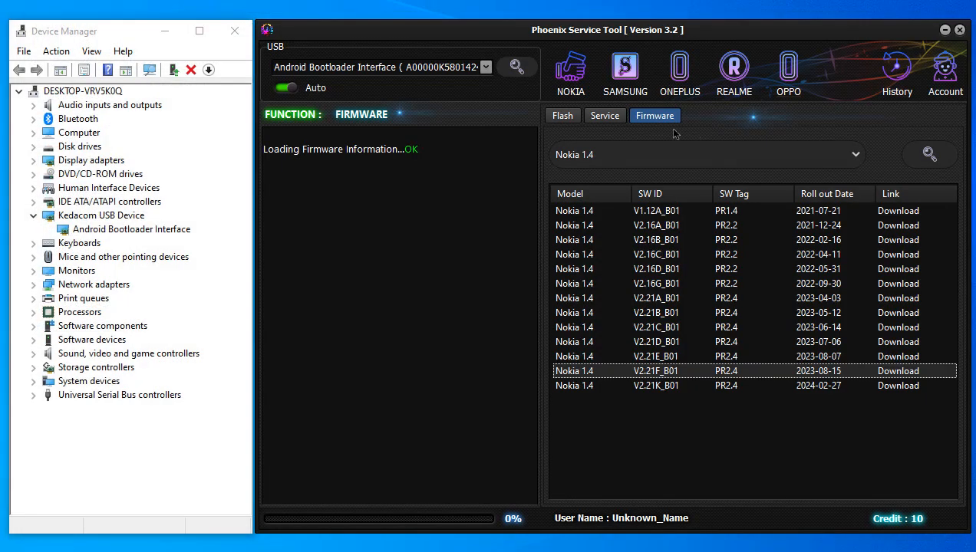
Step: Load the TA-1322_HND_HMDSW_cbl-221F-0-00WW-B01_user_devicekit firmware and start flashing it to the phone, accepting the 8-credit cost
click(564, 116)
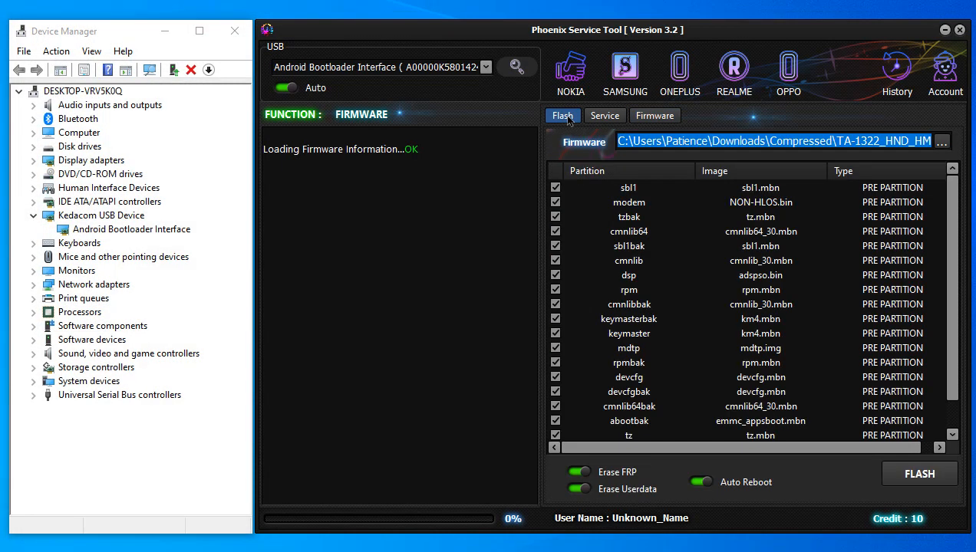
click(941, 141)
click(486, 104)
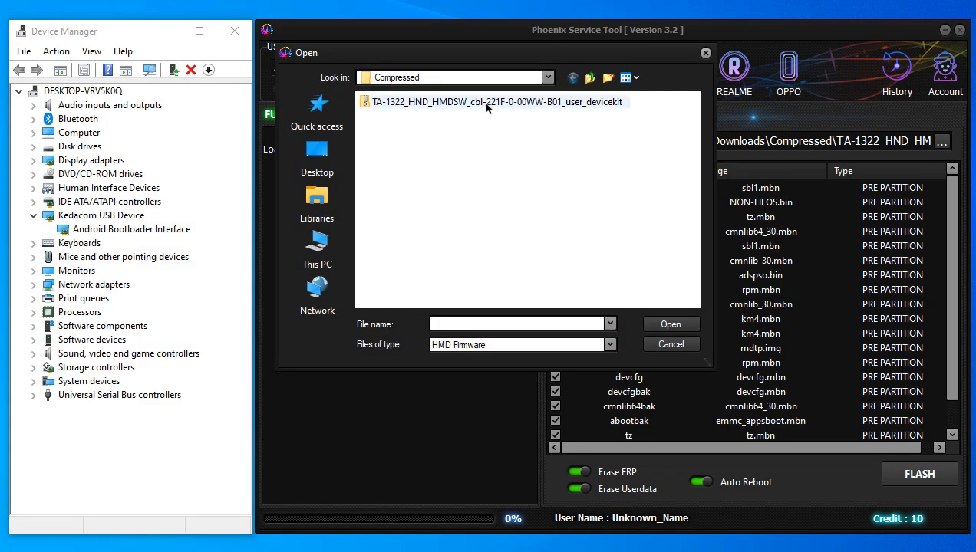
double_click(460, 104)
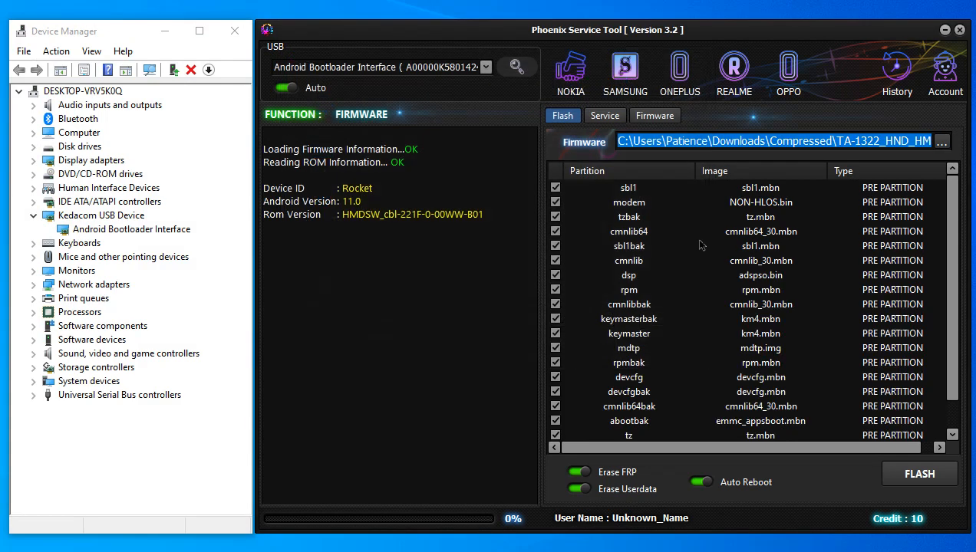
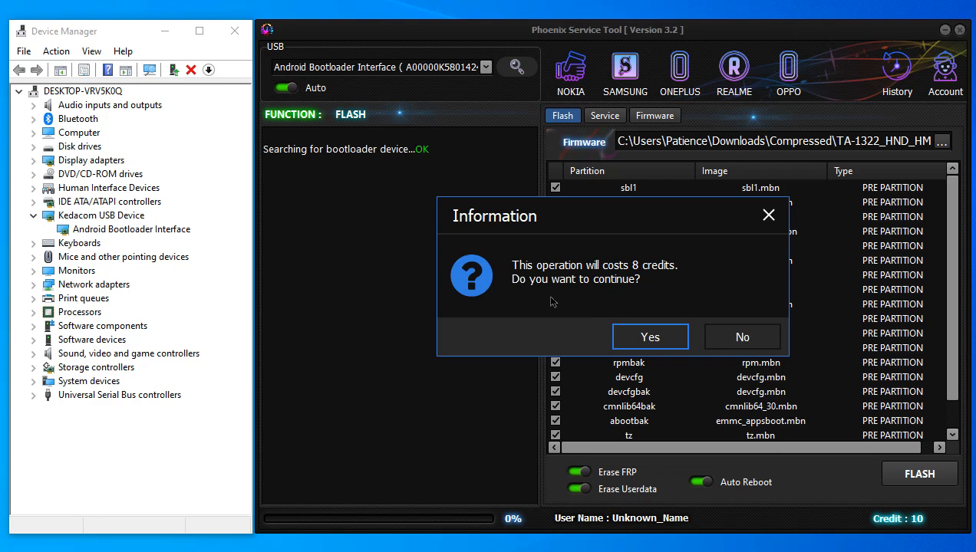
click(649, 334)
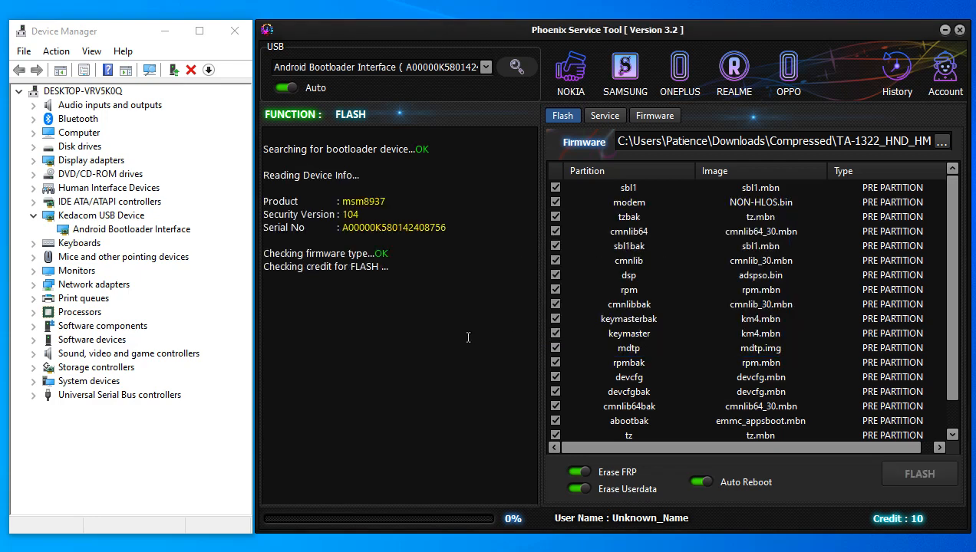
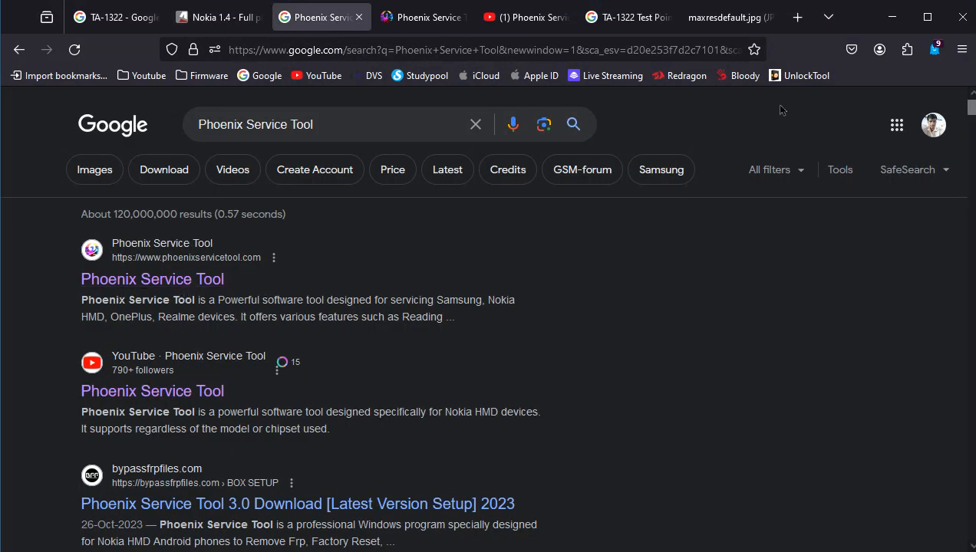
Step: Check the flashing progress, and open the log-in page of the Phoenix Service Tool website in the browser
click(892, 16)
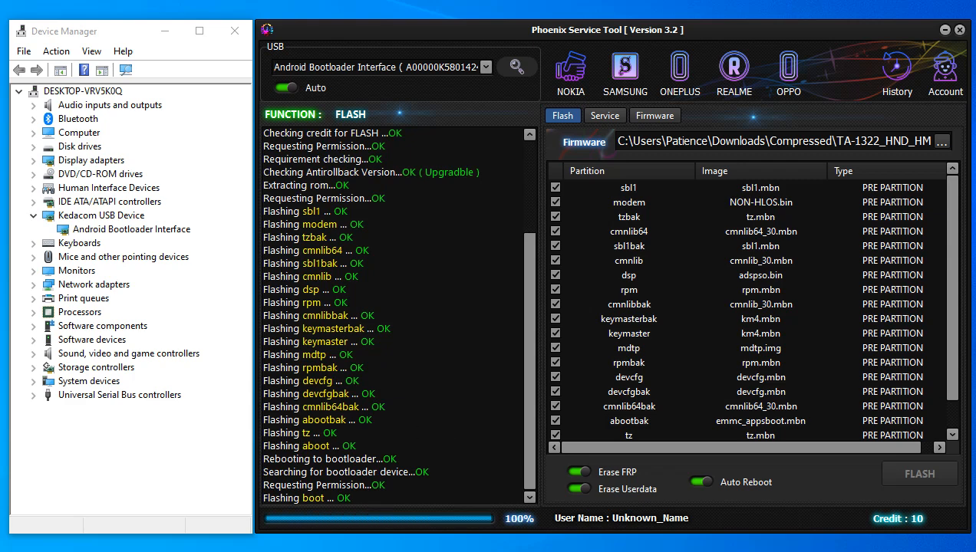
click(251, 551)
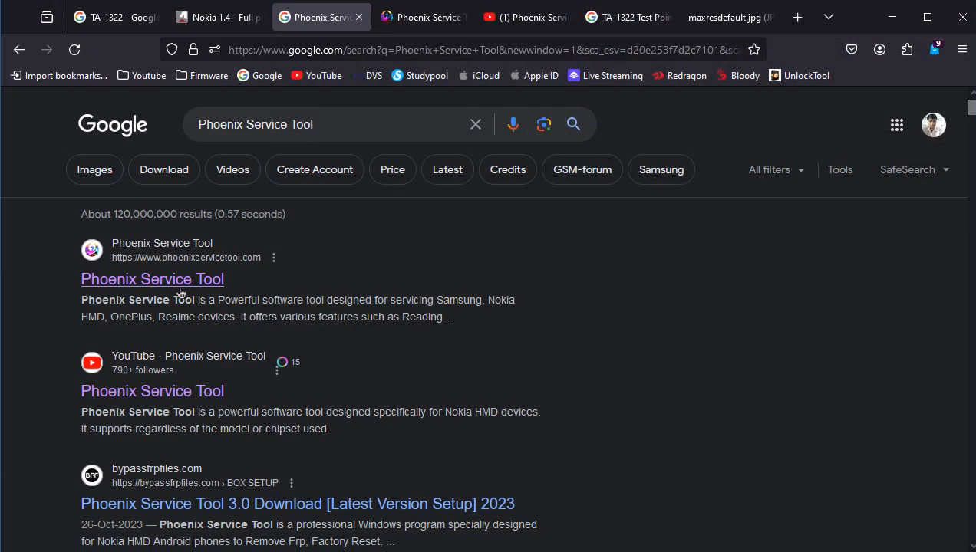
click(424, 17)
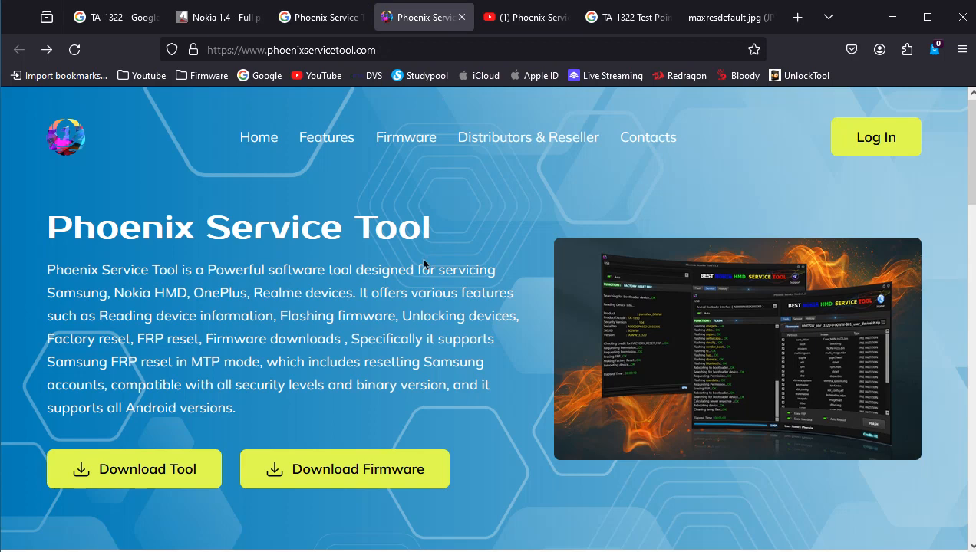
click(881, 142)
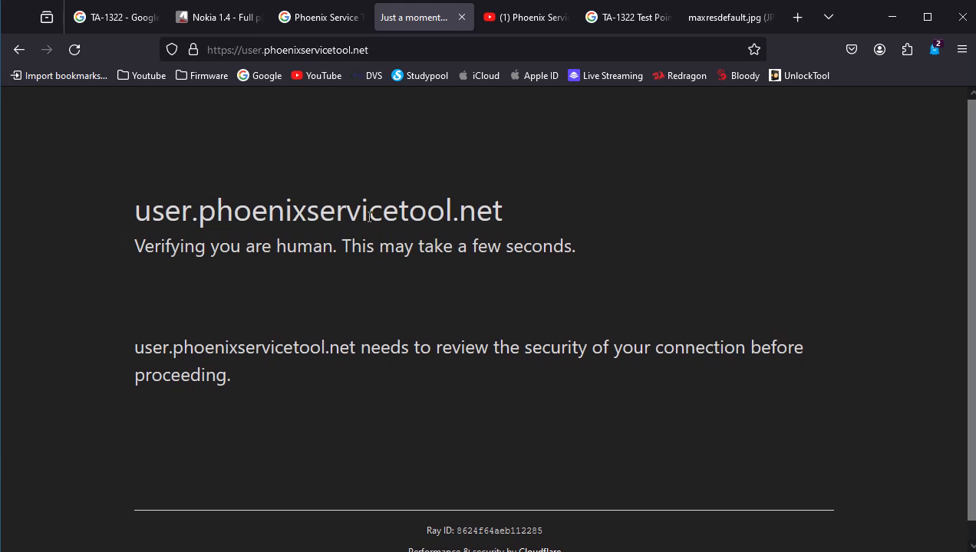
Step: View the videos page of the Phoenix Service Tool YouTube channel in the browser
click(334, 23)
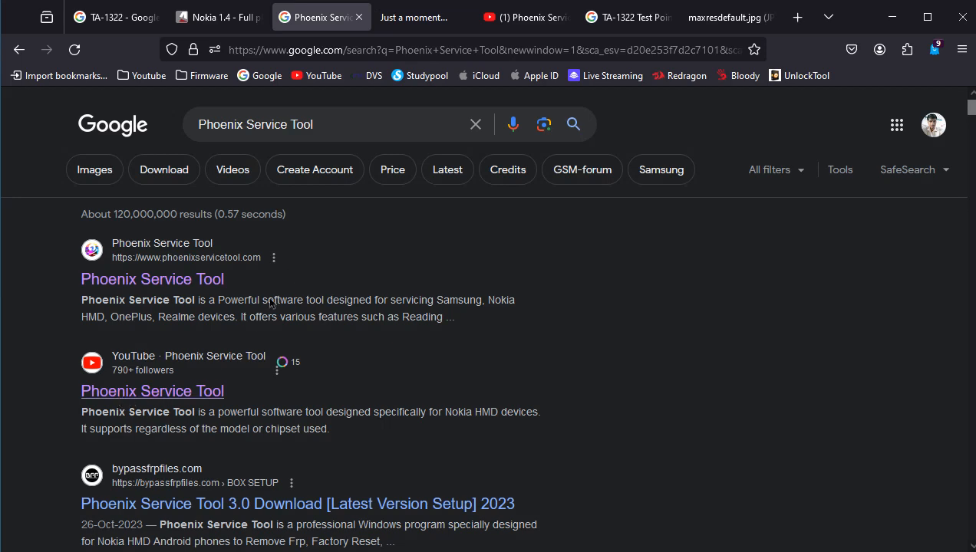
click(517, 20)
scroll(354, 261, up, 2)
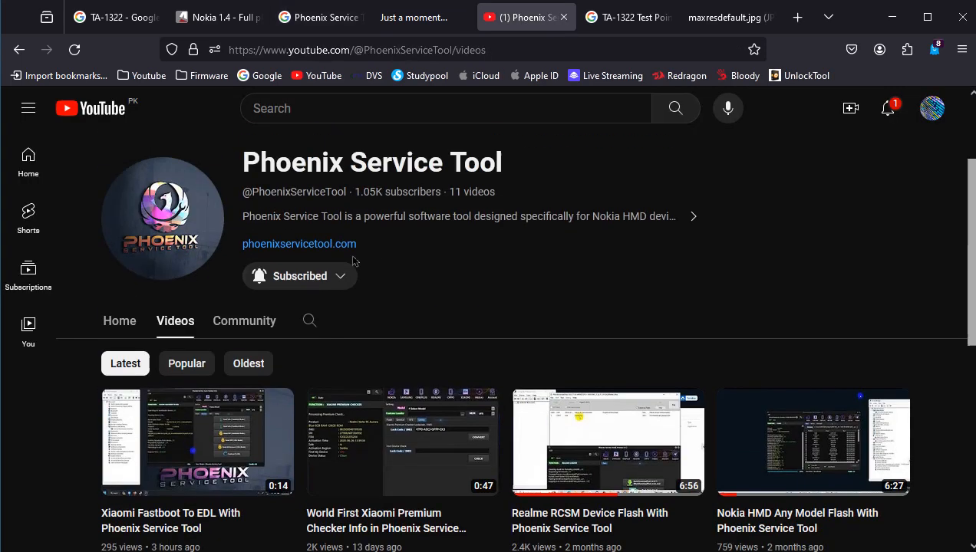
Step: Look over the channel's videos and the TA-1322 test point images in the browser, and review the flashing log in Phoenix Service Tool
scroll(355, 261, up, 1)
scroll(323, 251, down, 3)
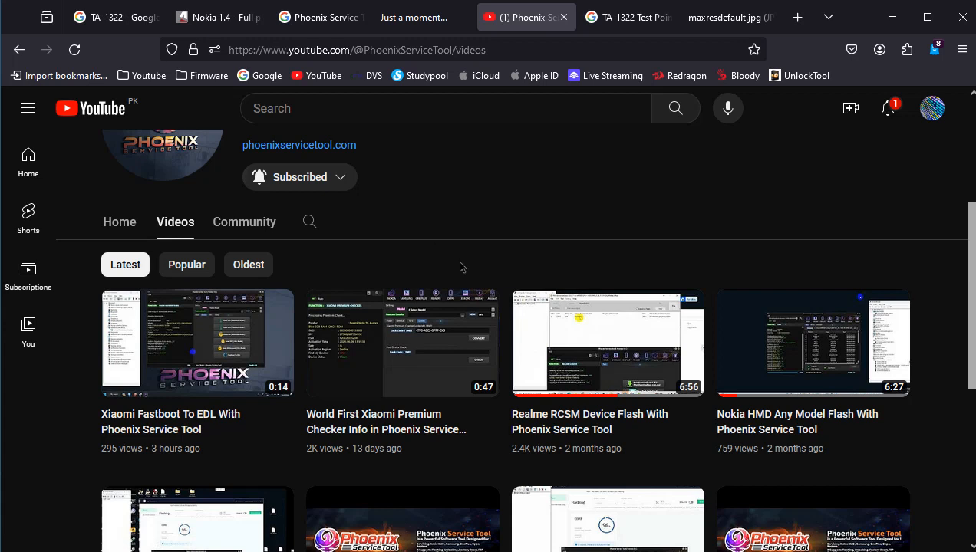
click(629, 22)
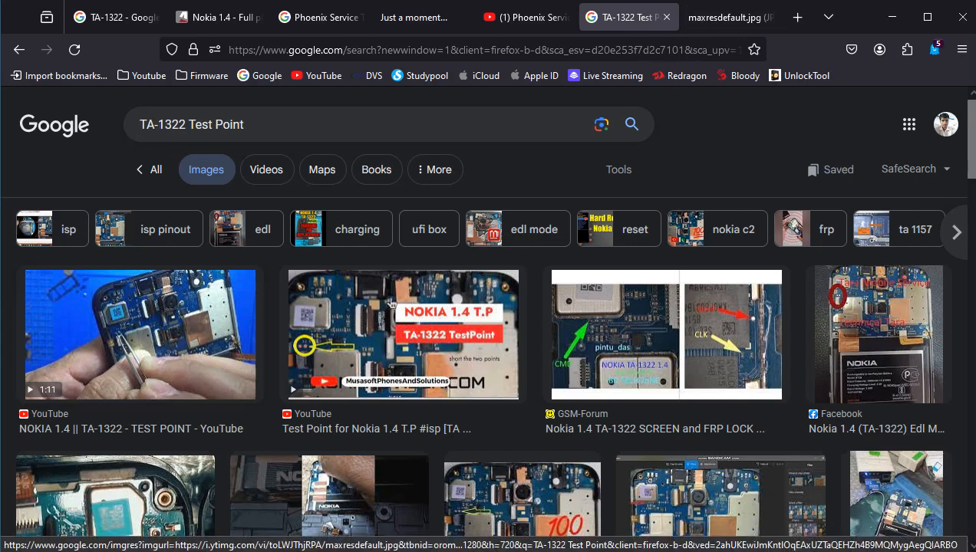
click(725, 19)
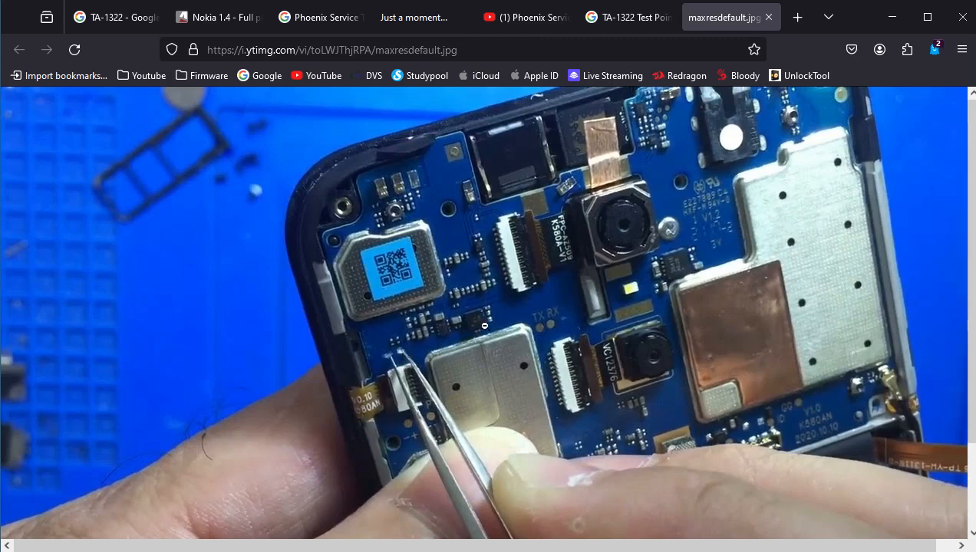
click(891, 17)
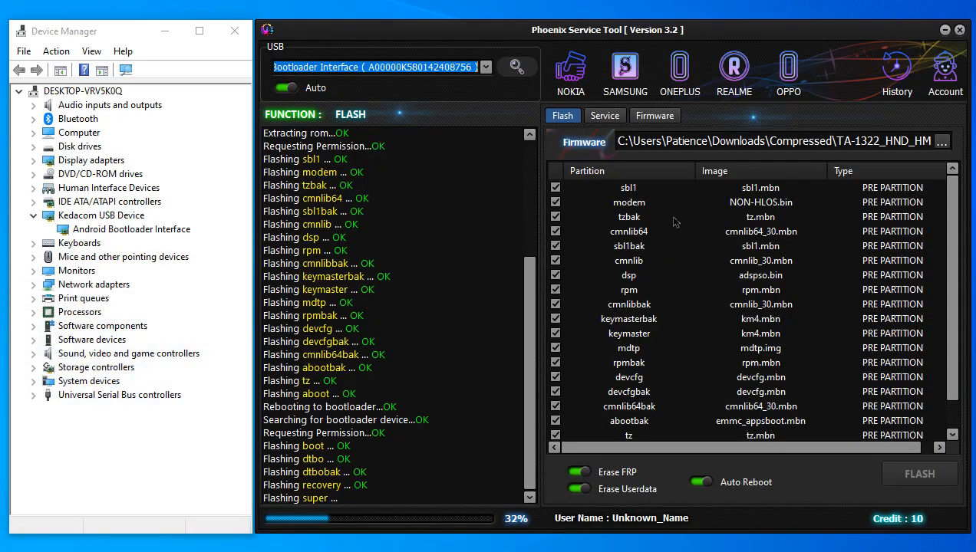
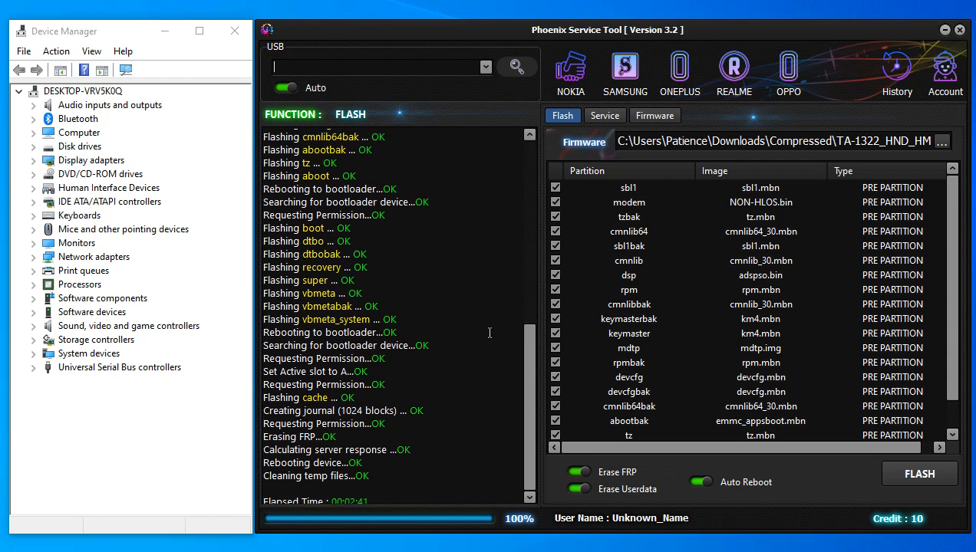
scroll(490, 335, up, 1)
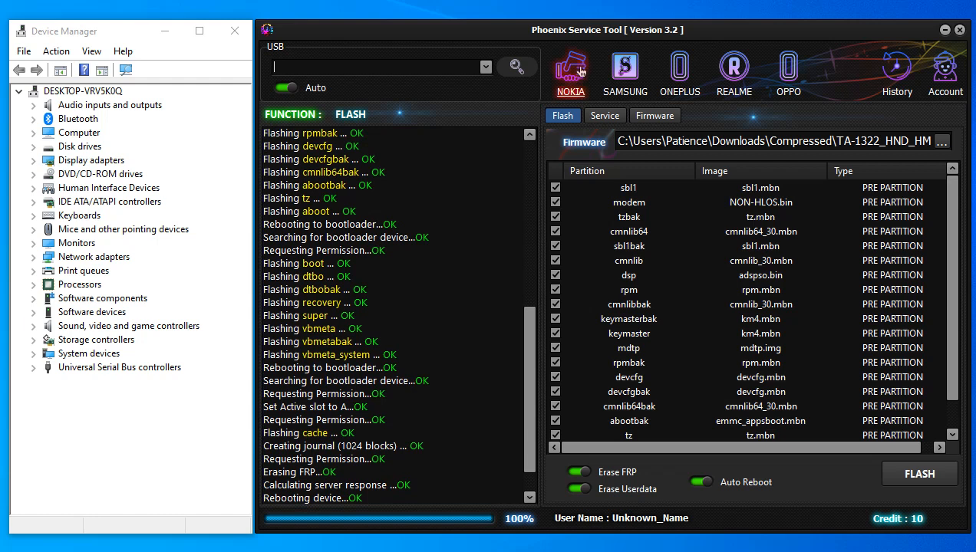
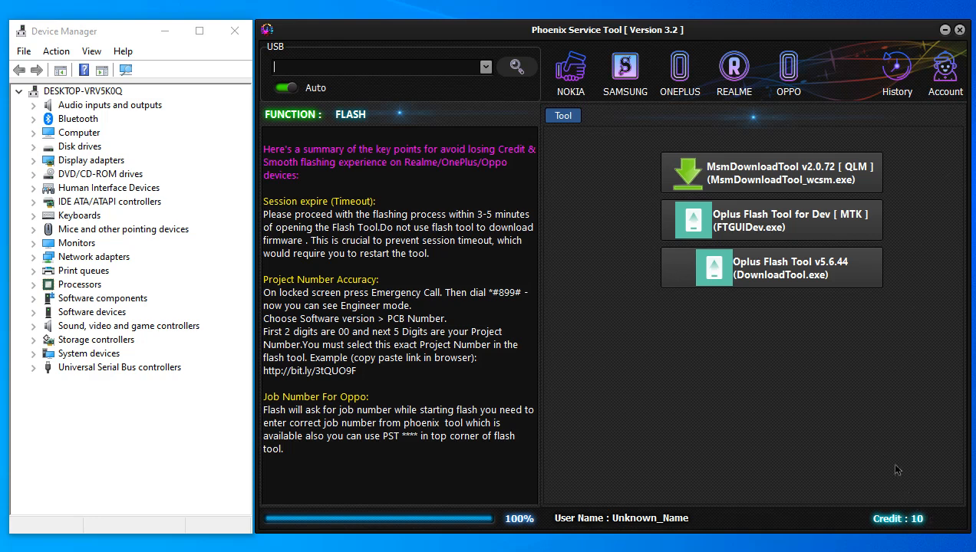
Step: Look through the Realme and Oppo tool pages and the Nokia Flash, Service and Firmware pages
click(732, 69)
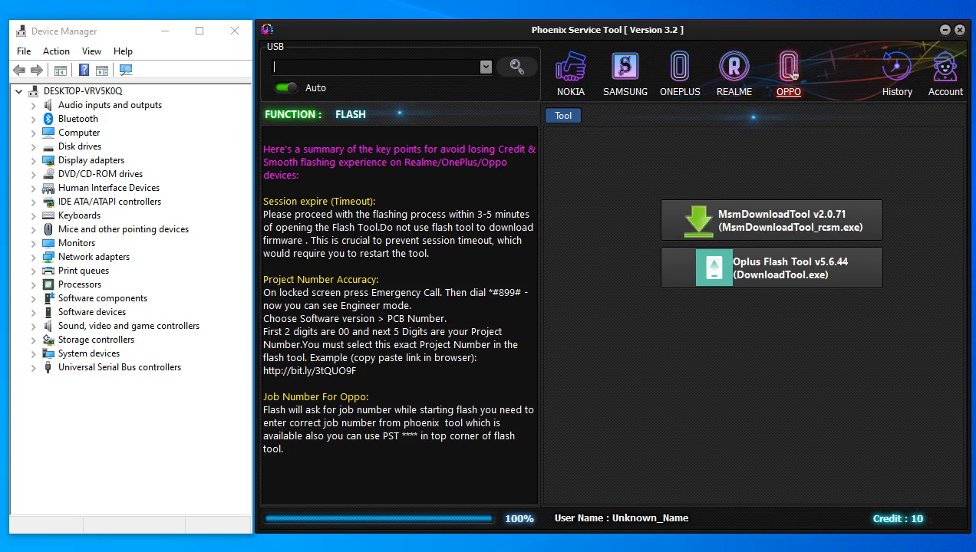
click(790, 72)
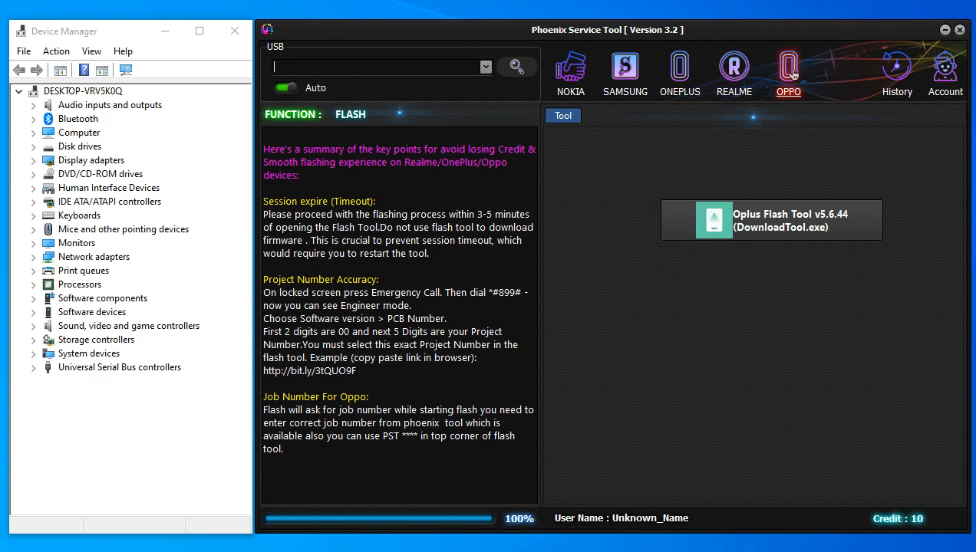
click(571, 77)
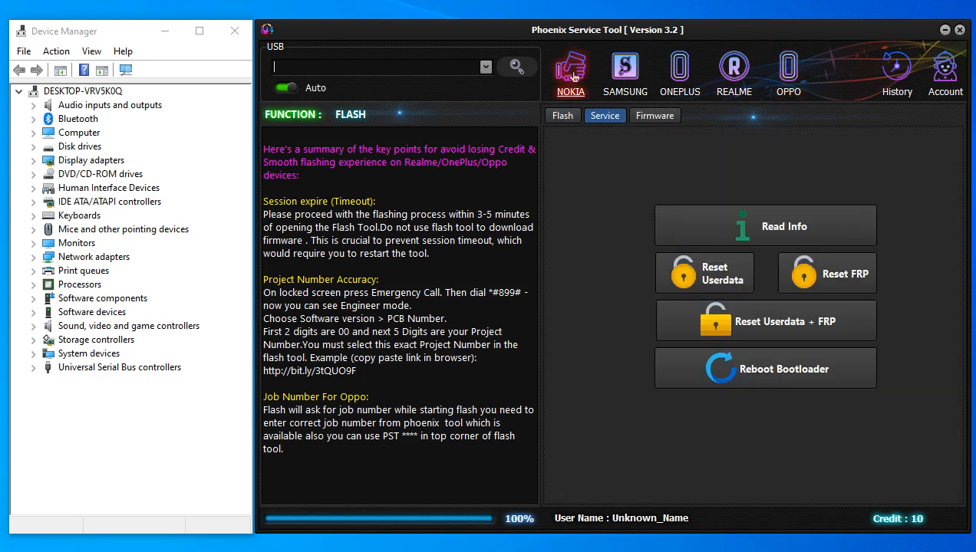
click(563, 116)
click(597, 117)
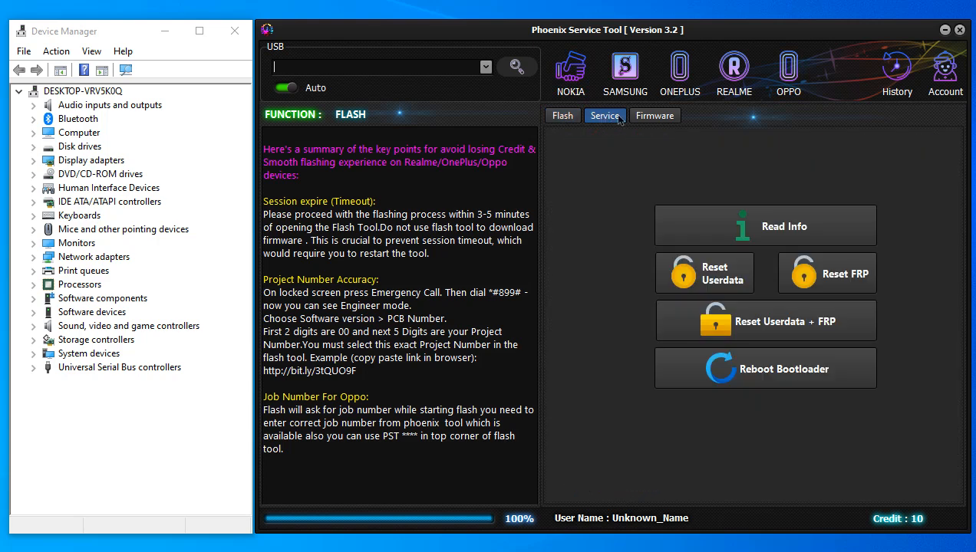
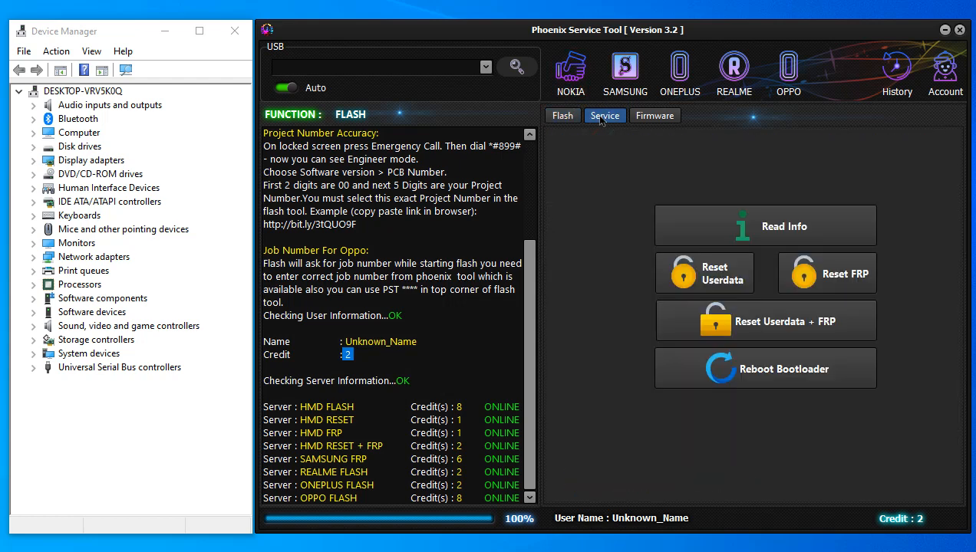
click(652, 119)
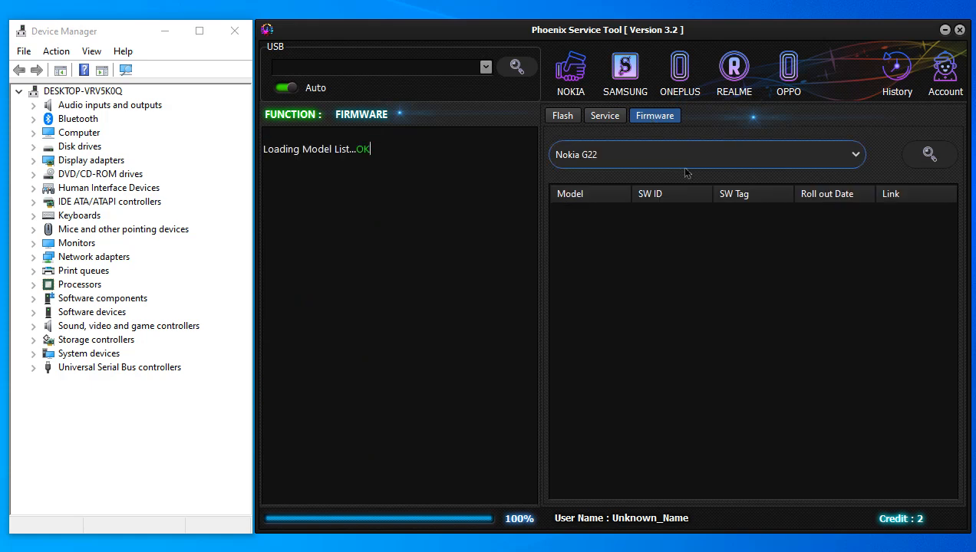
Step: Select the Qualcomm HS-USB QDLoader 9008 (COM78) port, rescan the USB ports, and close Phoenix Service Tool
click(486, 67)
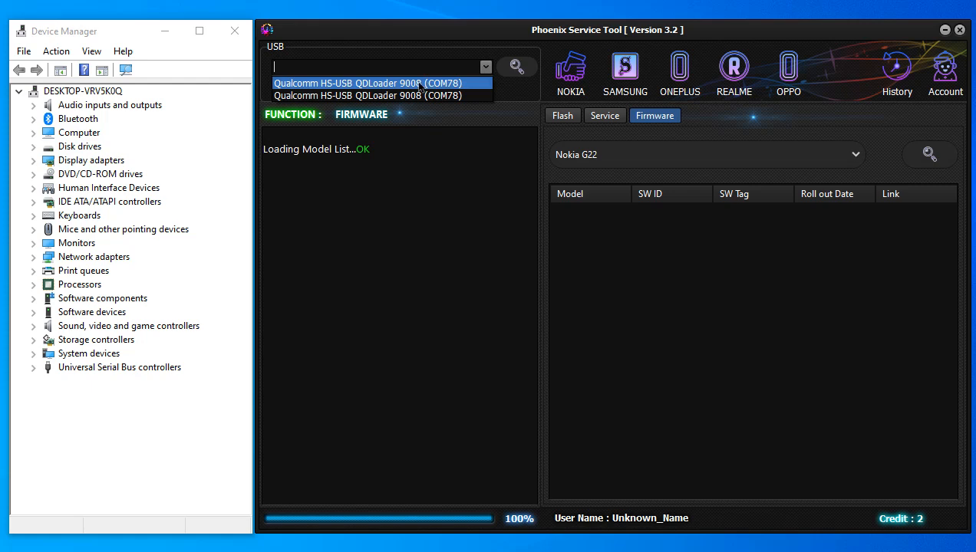
click(420, 84)
click(484, 67)
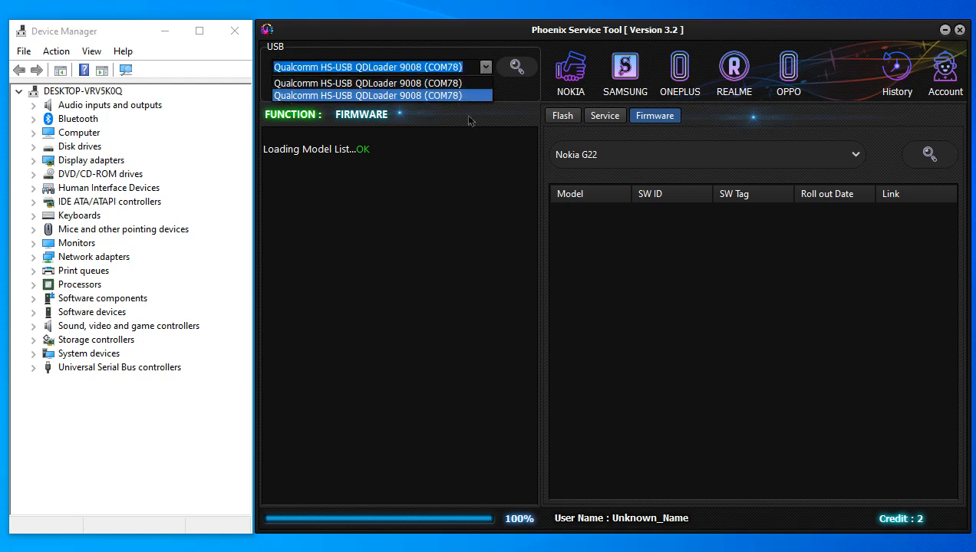
click(468, 96)
click(518, 67)
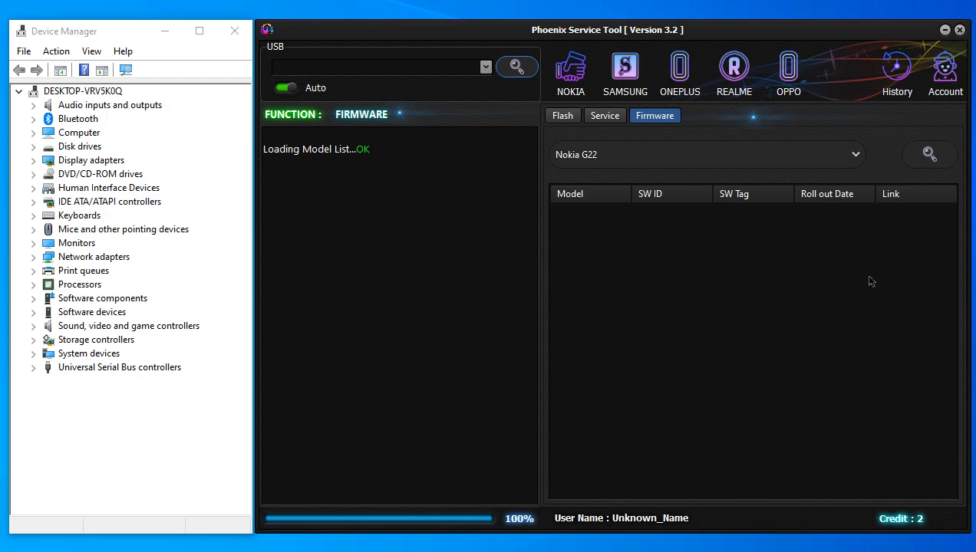
click(959, 30)
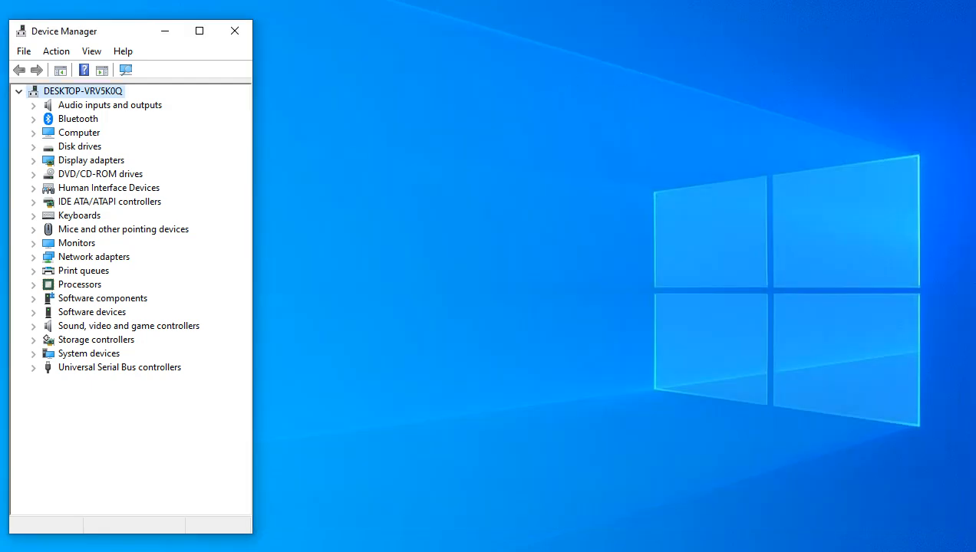
Step: Place the Binaries folder on the desktop and open a Command Prompt in that folder
drag(721, 2, 330, 52)
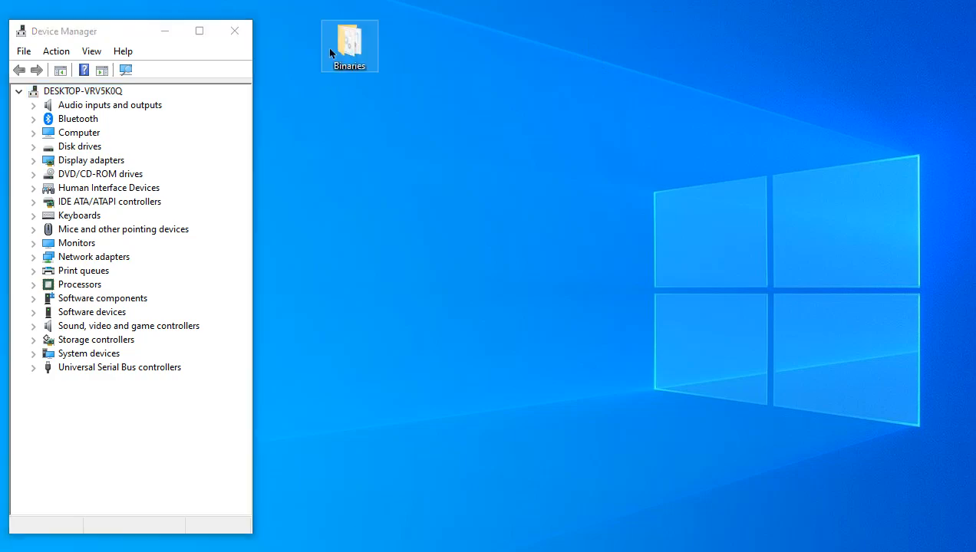
double_click(352, 39)
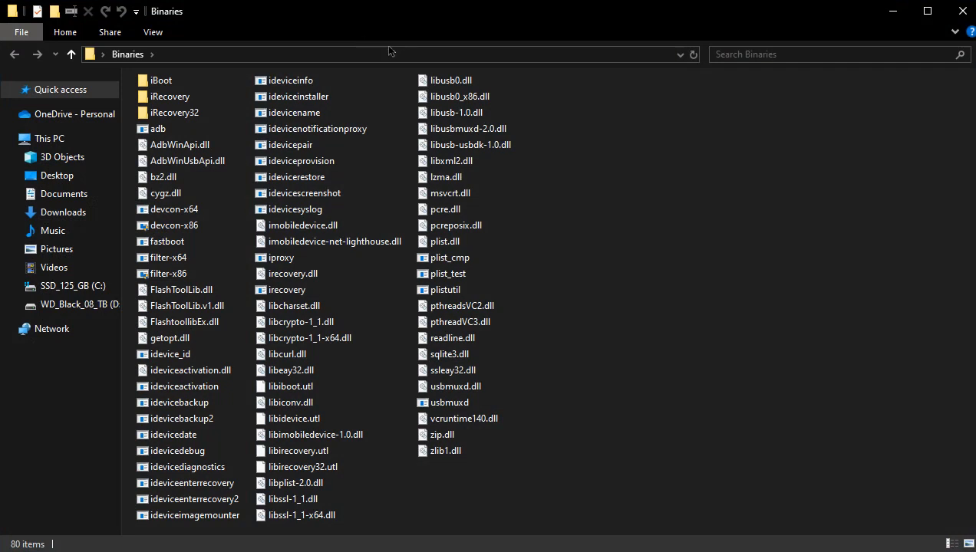
click(265, 60)
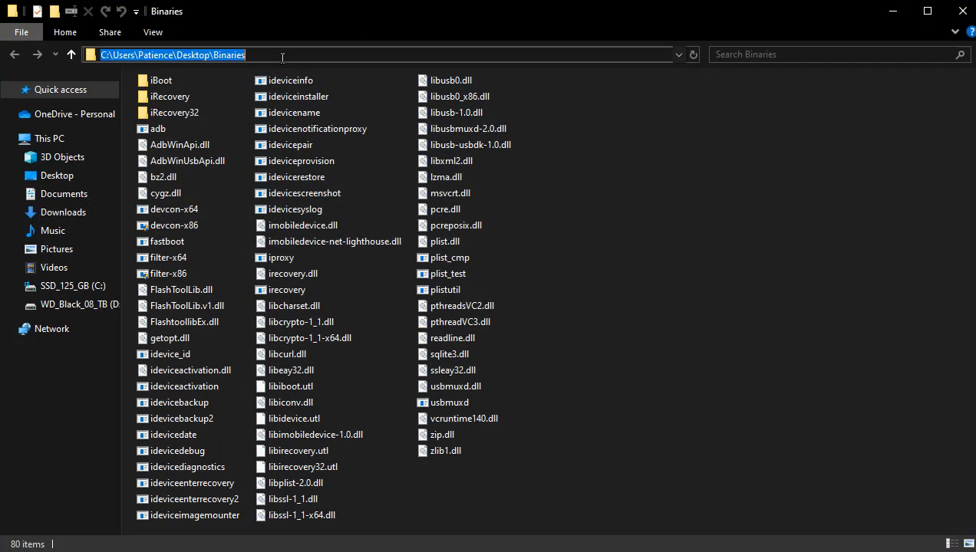
text(cmd)
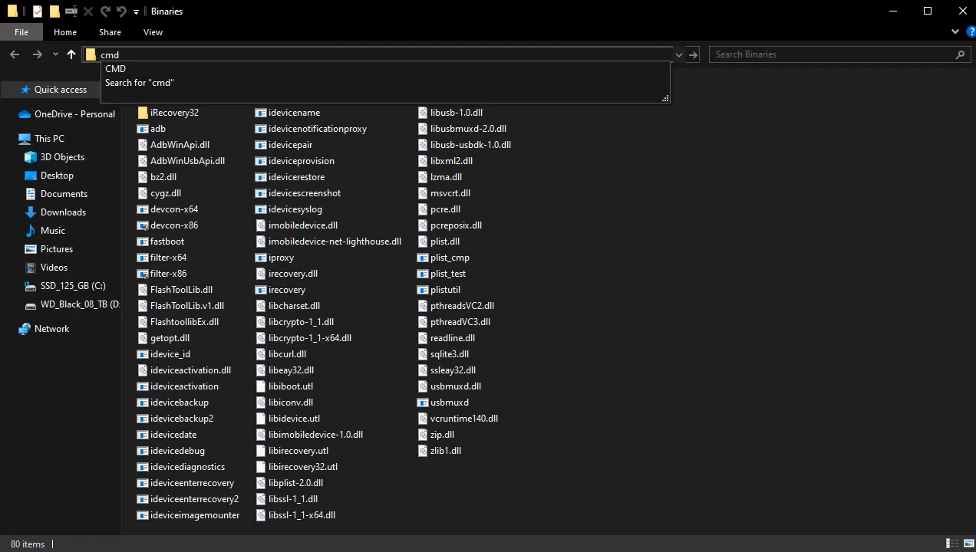
key(Return)
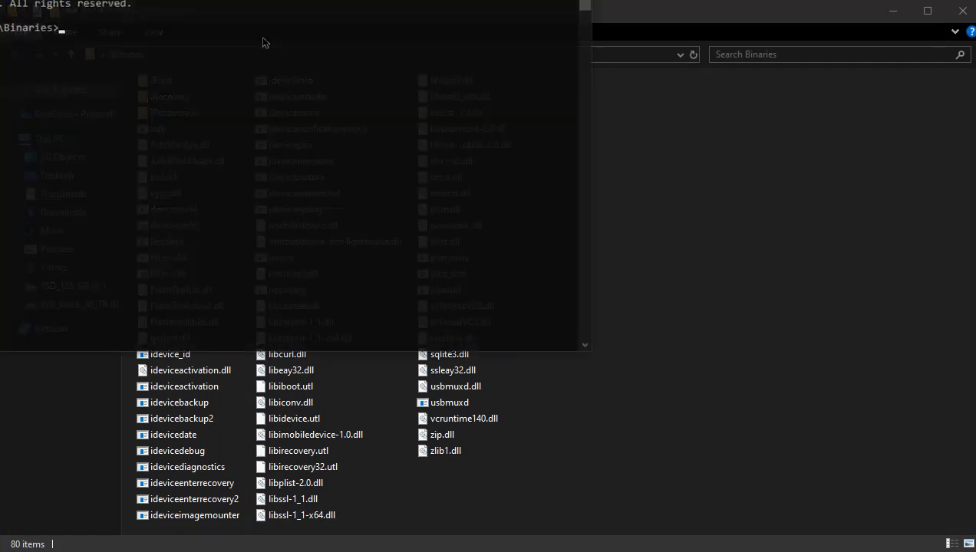
drag(221, 0, 538, 98)
Step: Check in Device Manager which device is listed under Portable Devices
click(280, 551)
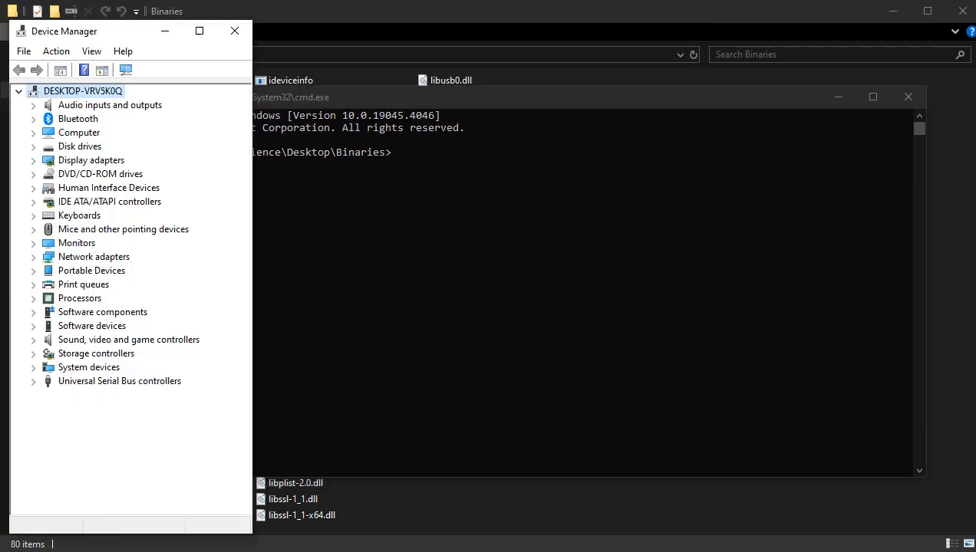
double_click(94, 273)
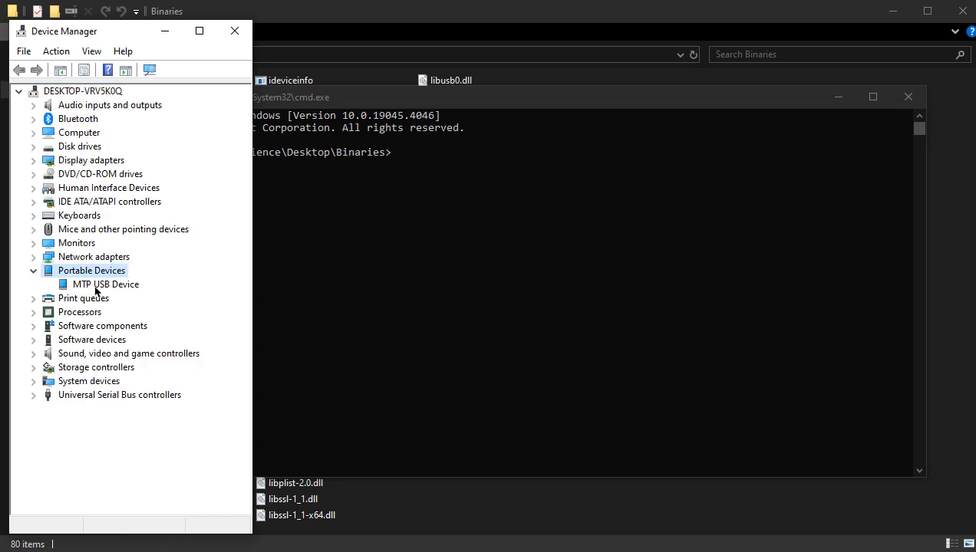
click(97, 285)
Step: Run fastboot reboot fastboot in the Command Prompt, with its window narrowed to keep Device Manager in view
click(428, 310)
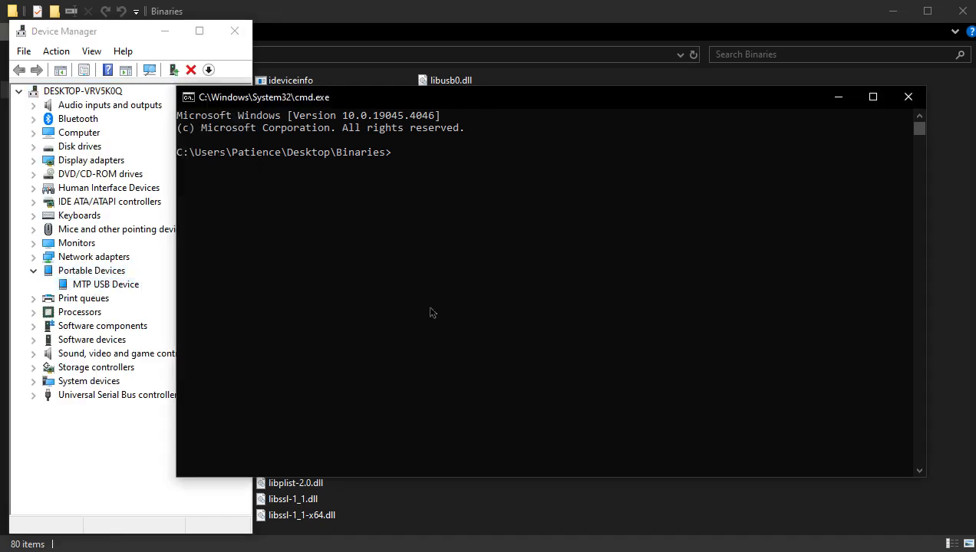
click(511, 228)
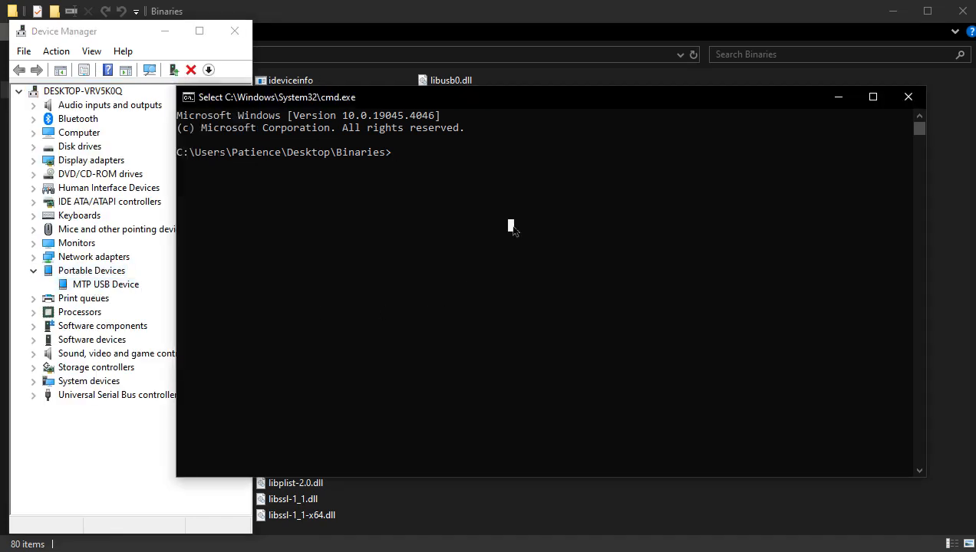
text(fastboot)
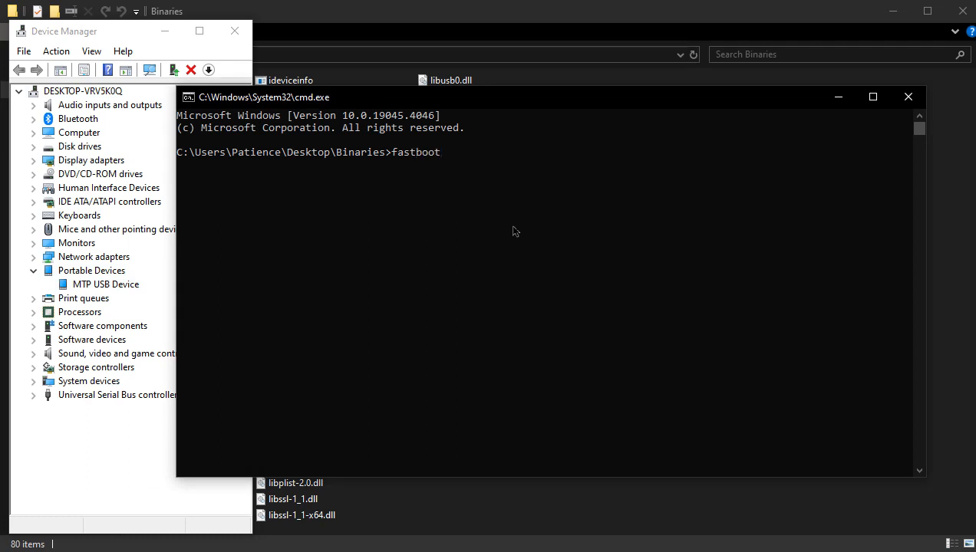
text( reboot fastboot)
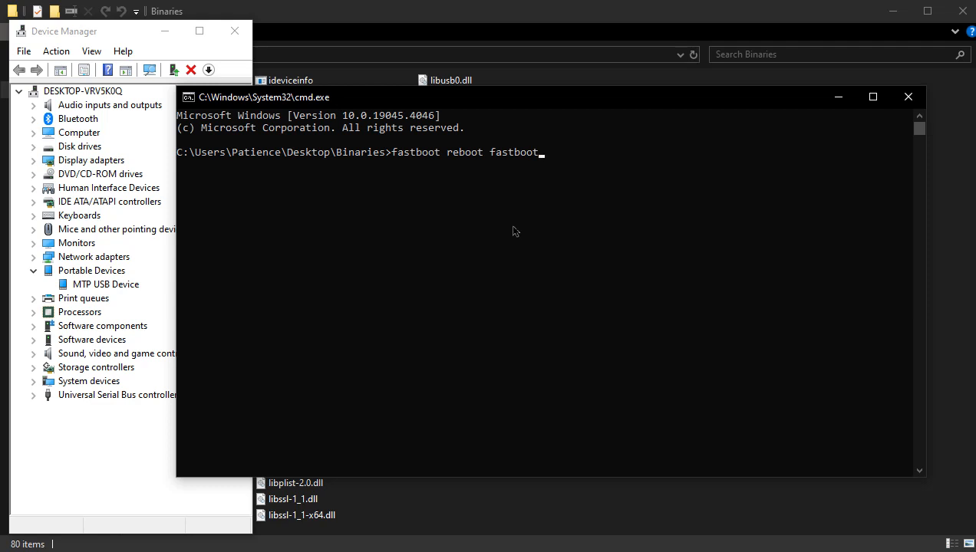
drag(555, 98, 612, 100)
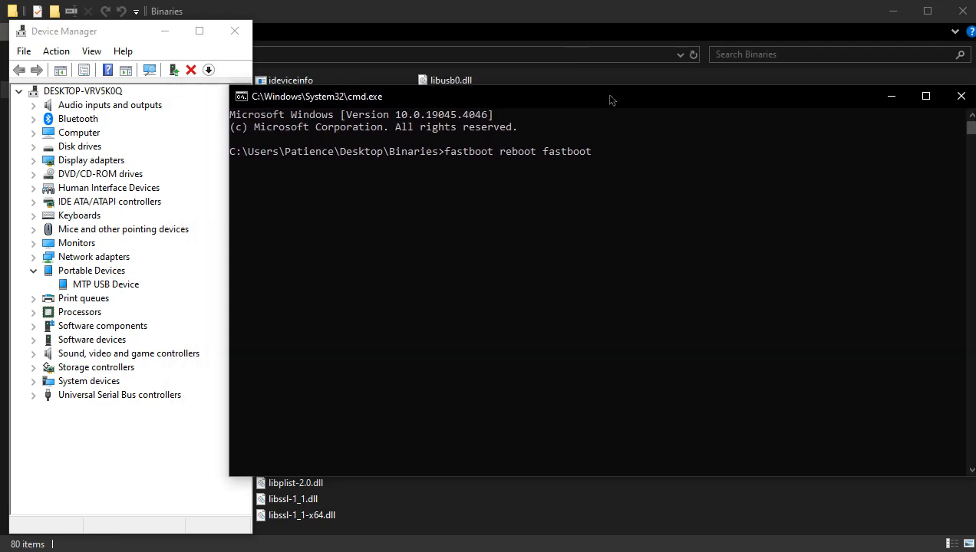
drag(230, 256, 296, 258)
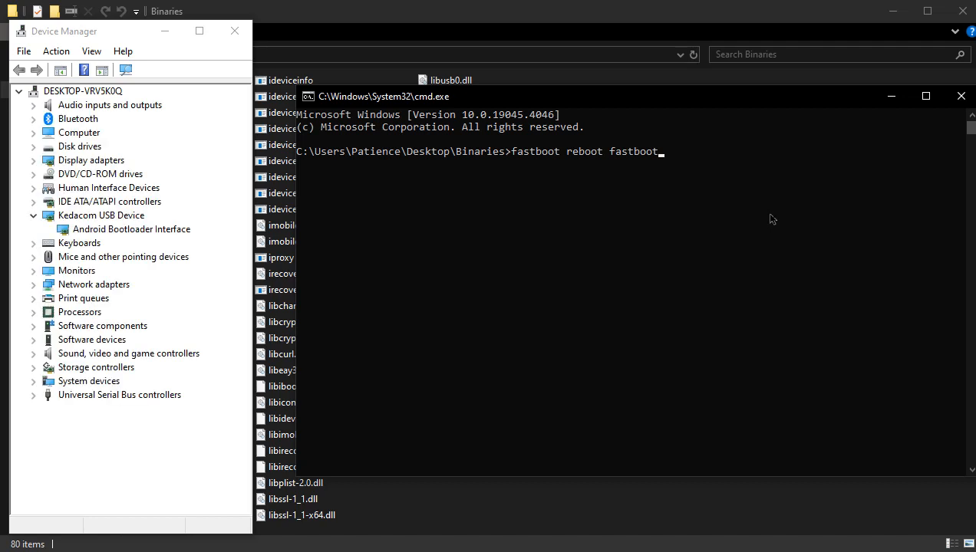
key(Return)
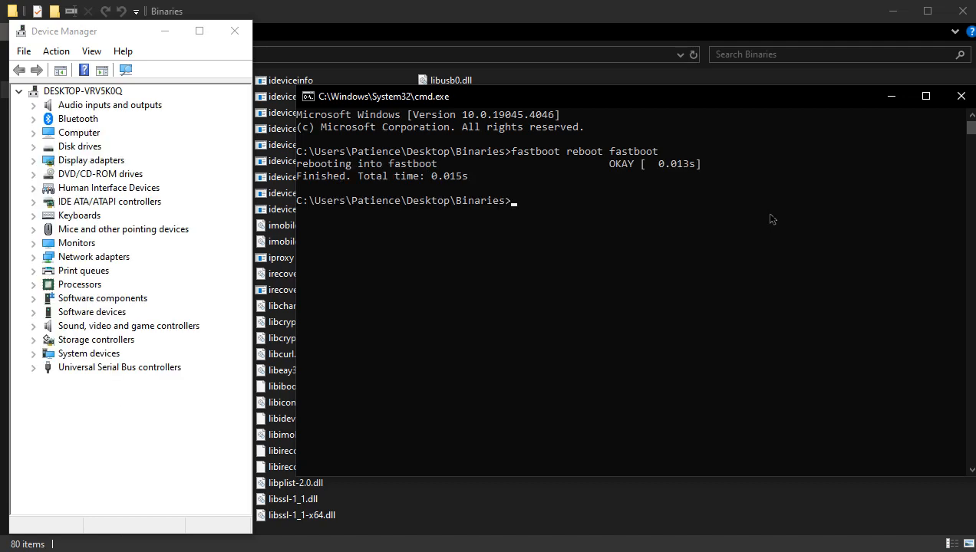
Step: Reboot the phone into recovery with the command fastboot reboot recovery, running it twice
text(fastboot reboot re)
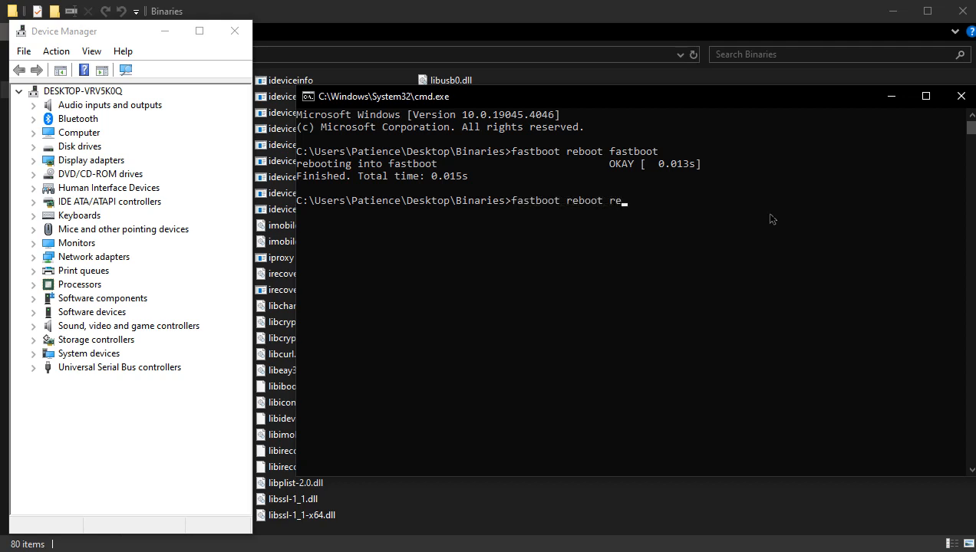
text(covery)
key(Return)
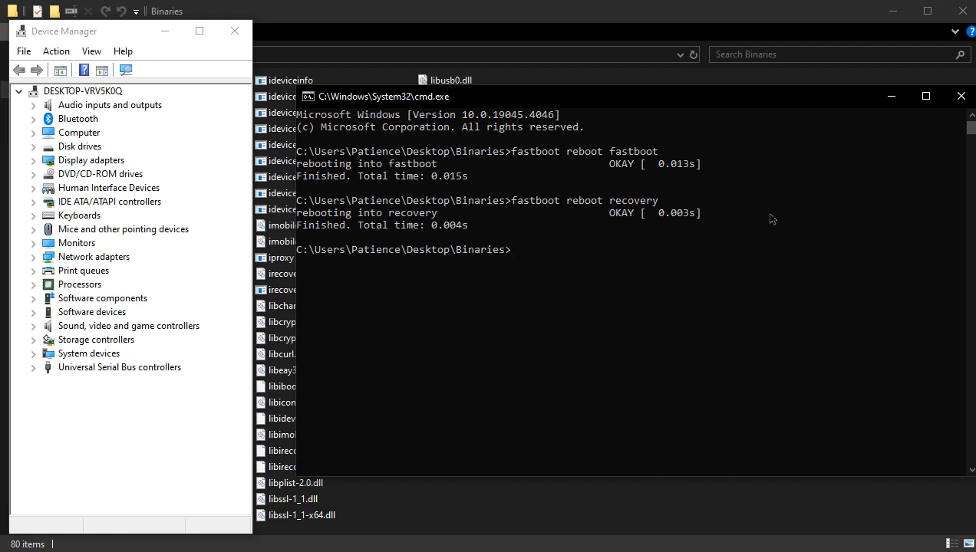
text(fastboot reboot rec)
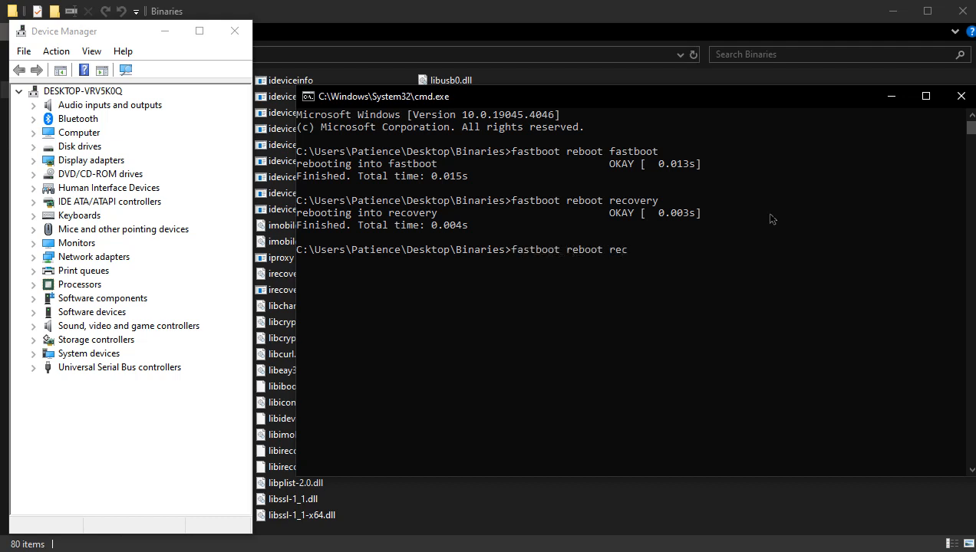
text(overy)
key(Return)
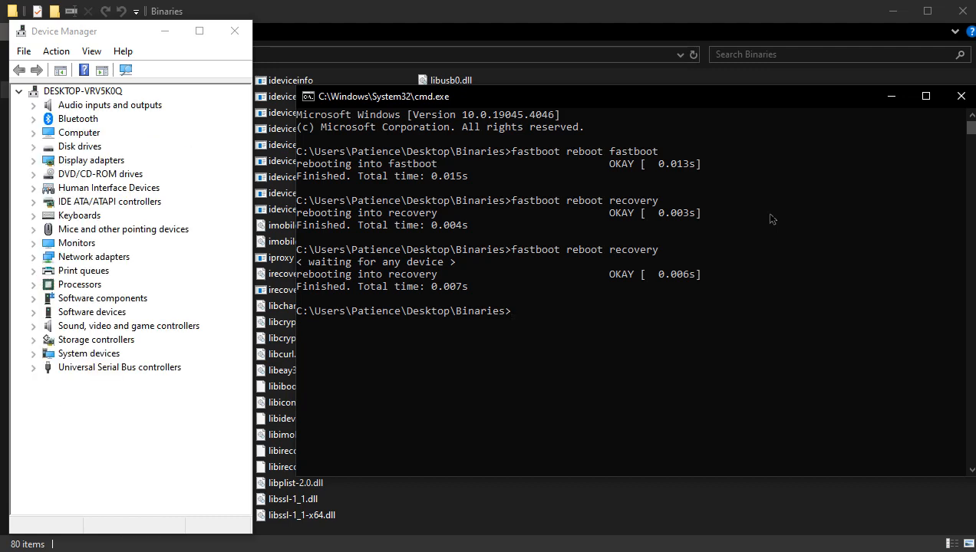
Step: Close the Command Prompt, the Binaries folder window and Device Manager
click(961, 96)
click(961, 11)
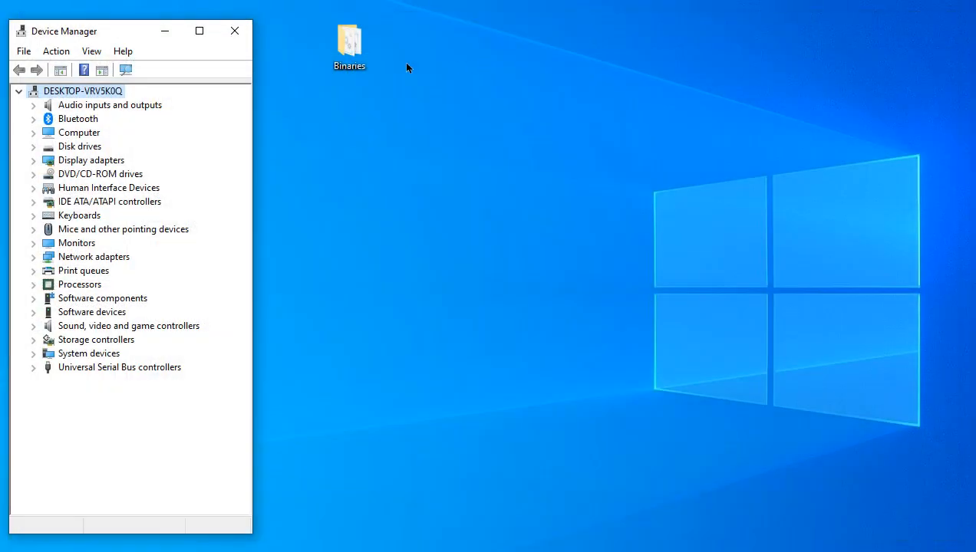
click(234, 31)
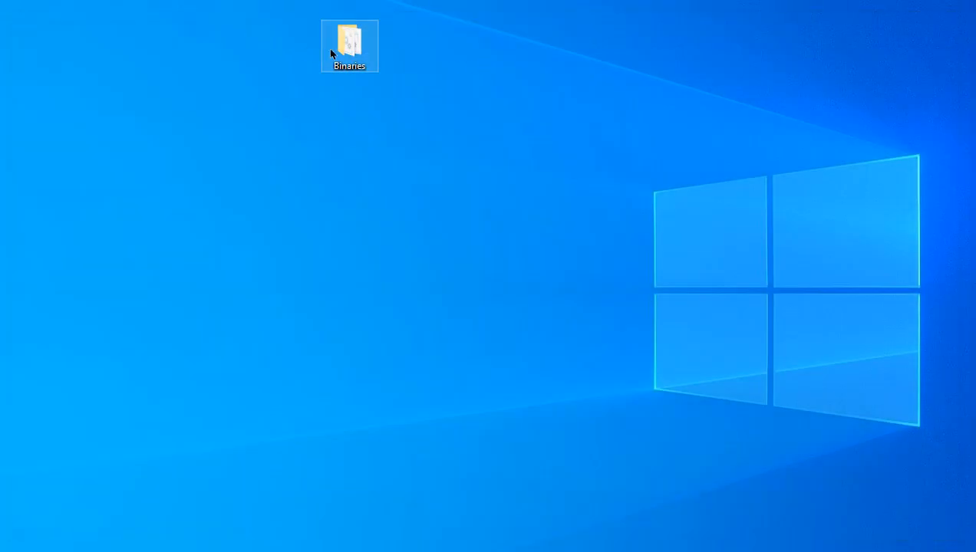